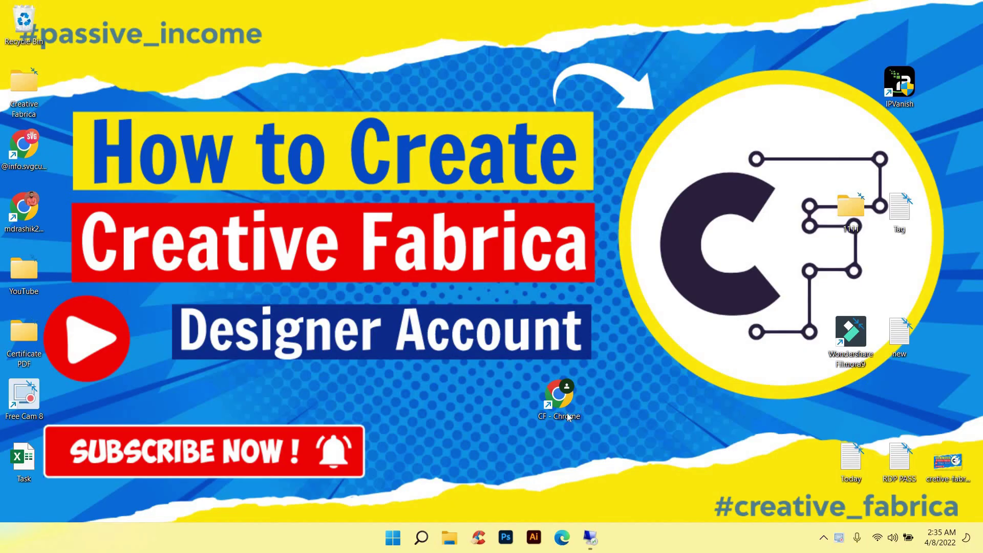
- Launch Chrome from the 'CF - Chrome' desktop shortcut
double_click(559, 397)
- Maximize Chrome, dismiss the ChemDraw extension notice, and search Google for 'creative fabricca'
click(684, 26)
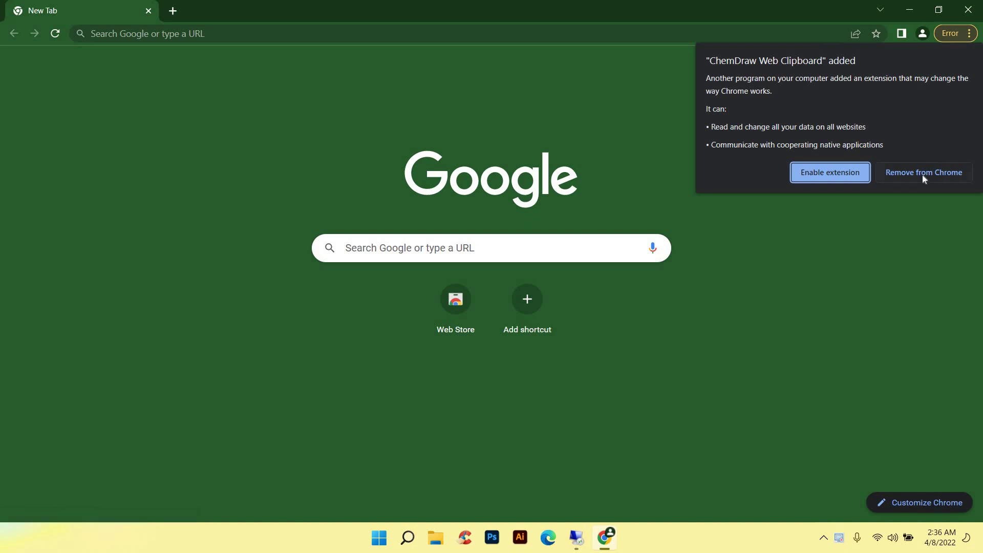
click(118, 34)
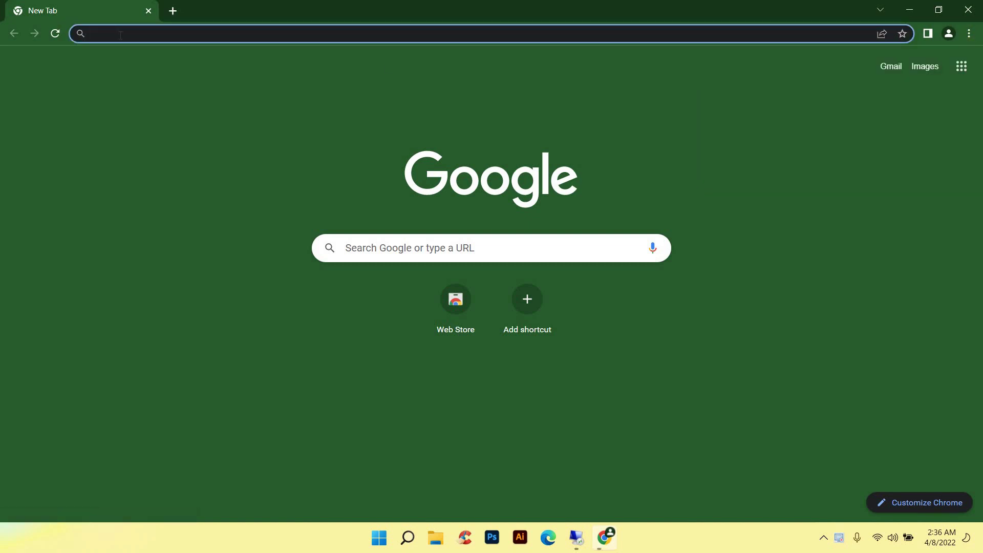
text(cre)
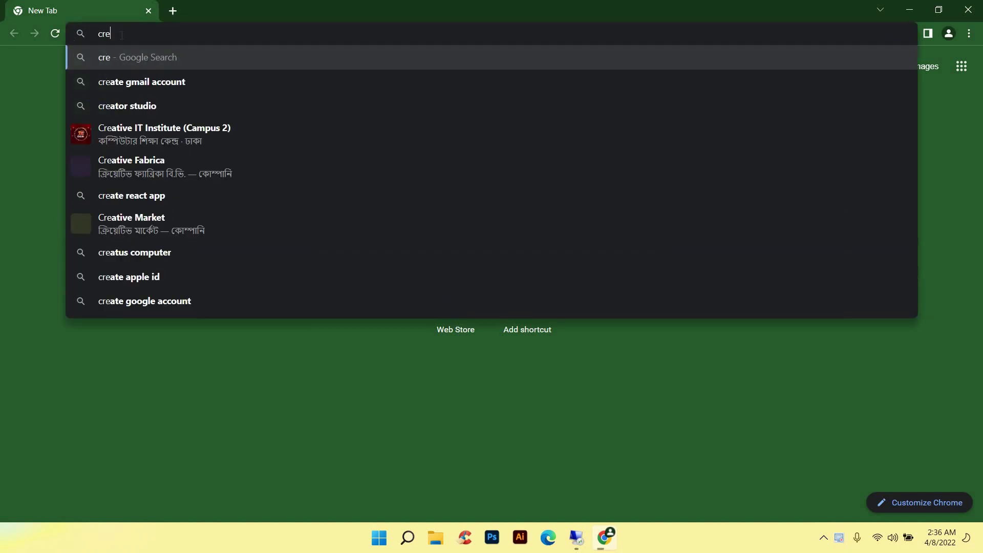
text(ative )
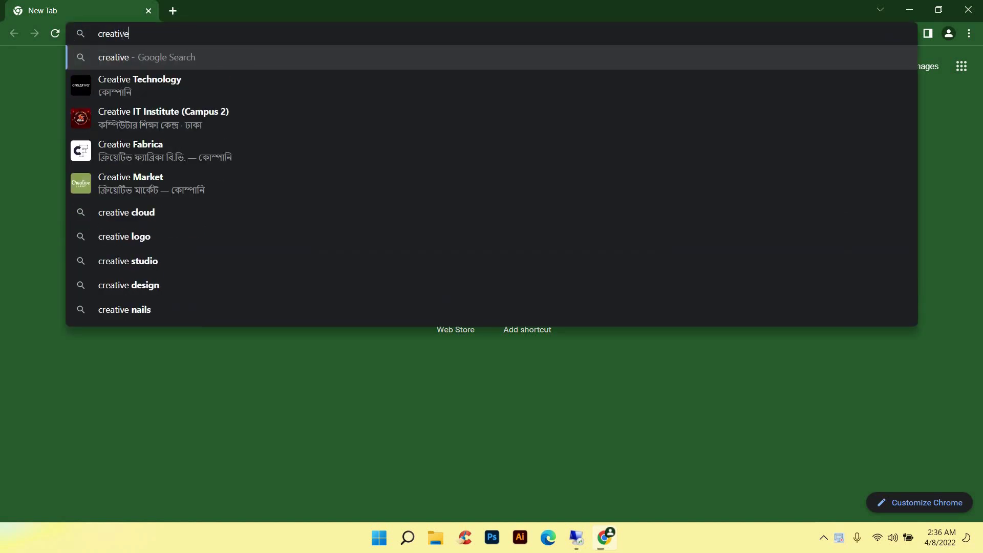
text(fabric)
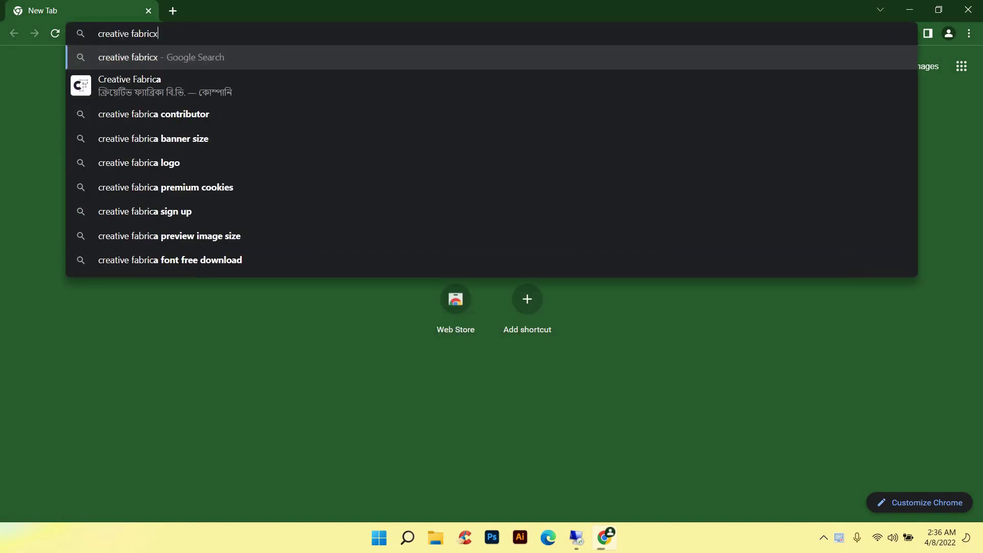
text(x)
key(BackSpace)
text(ca)
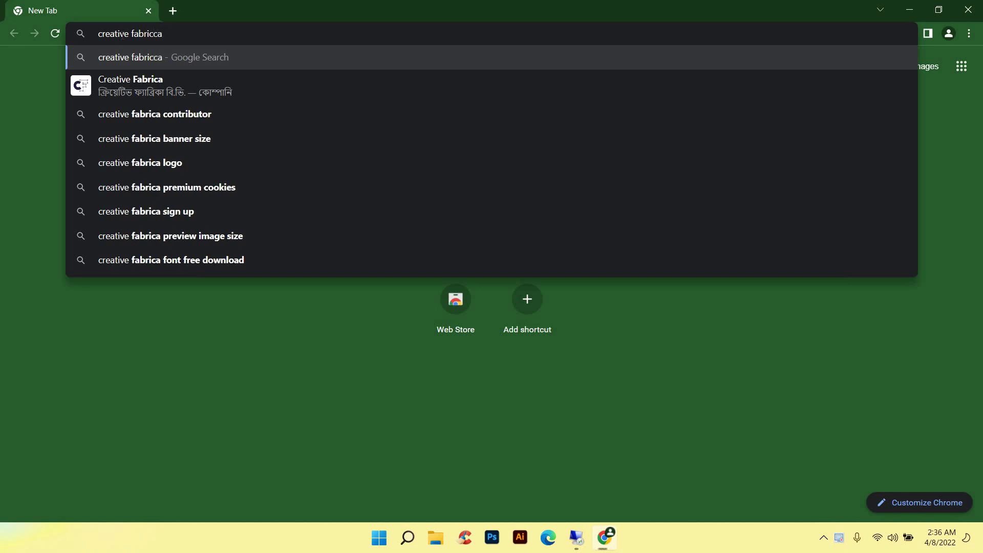
key(Return)
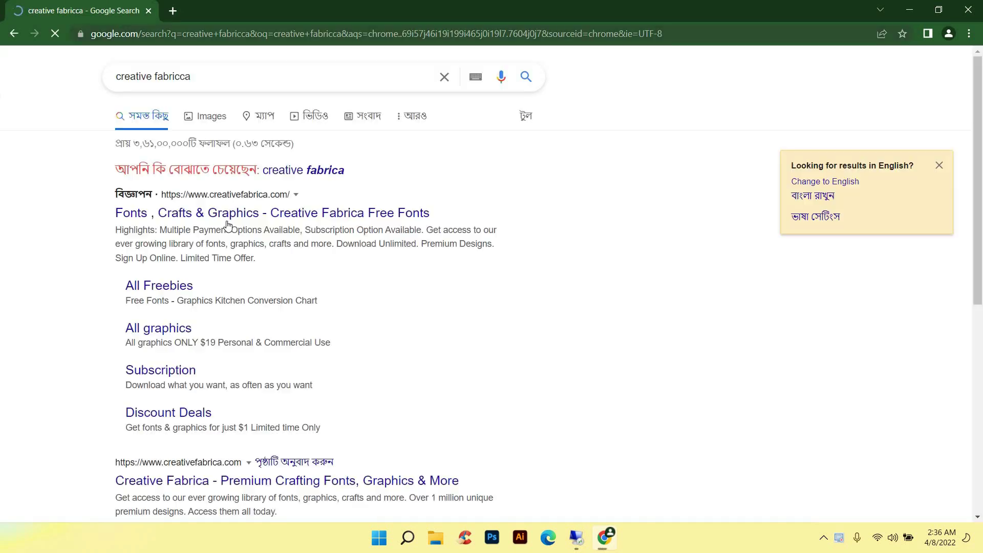
- Scroll the Google results down to the Creative Fabrica homepage link
scroll(185, 305, down, 2)
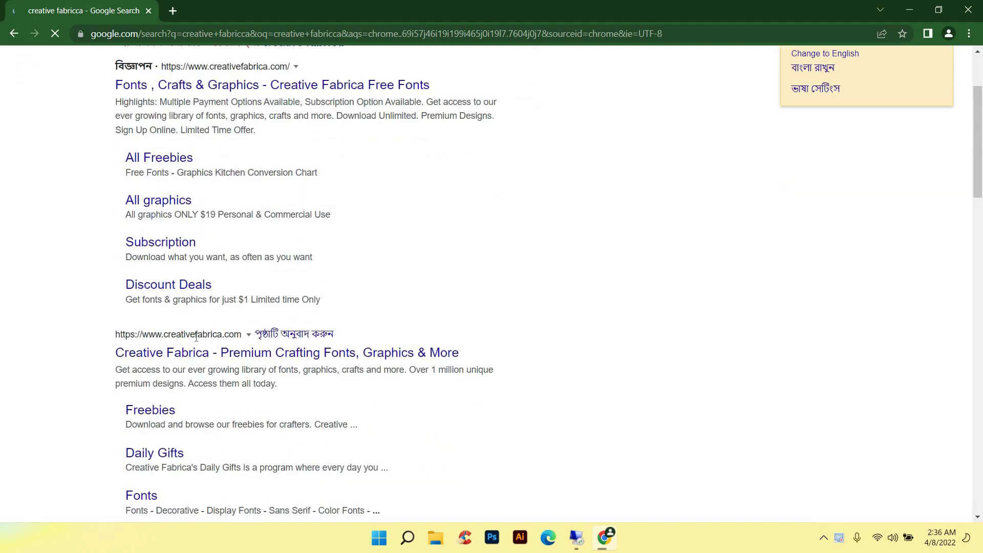
scroll(185, 307, down, 1)
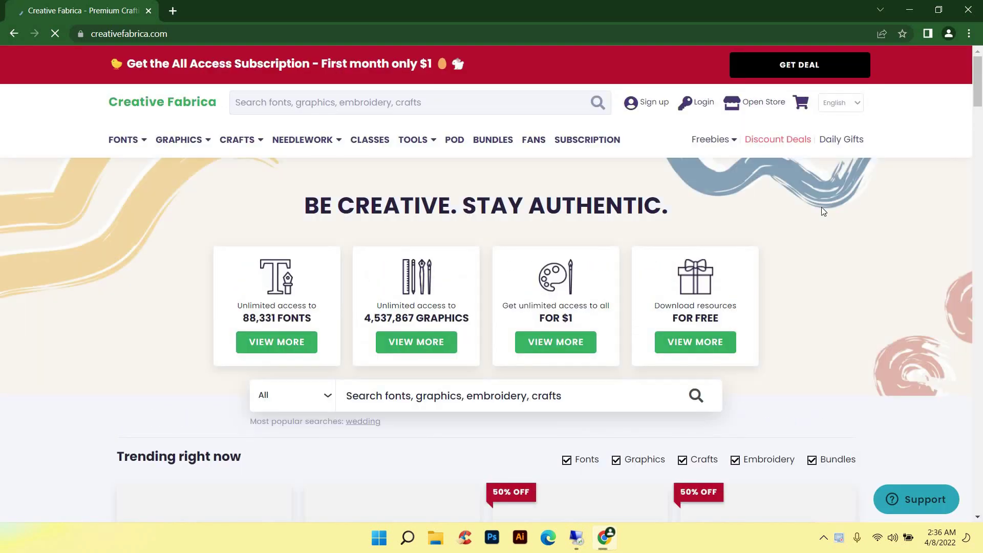
- Browse the trending products, decline the notification request, and search the marketplace for 'svg'
scroll(811, 212, down, 3)
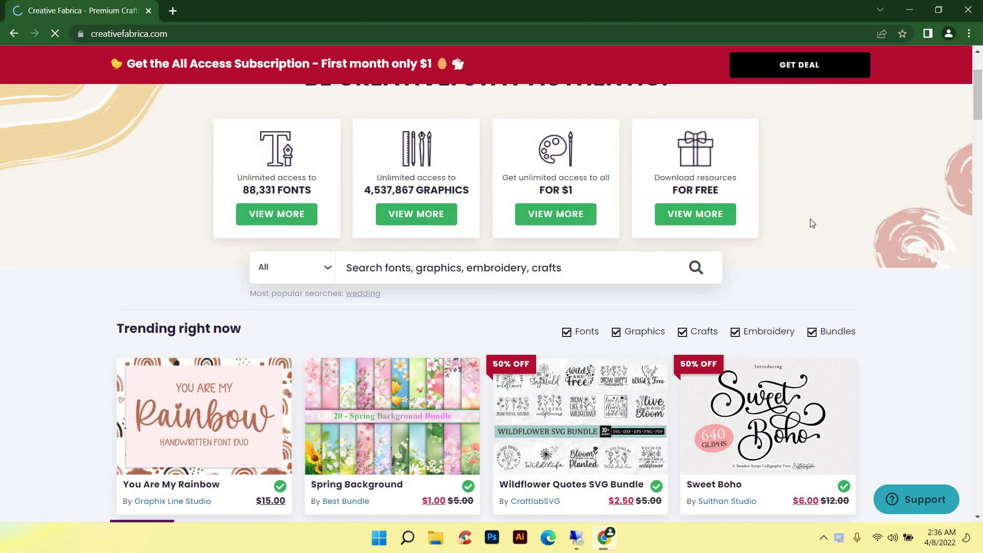
scroll(811, 223, down, 1)
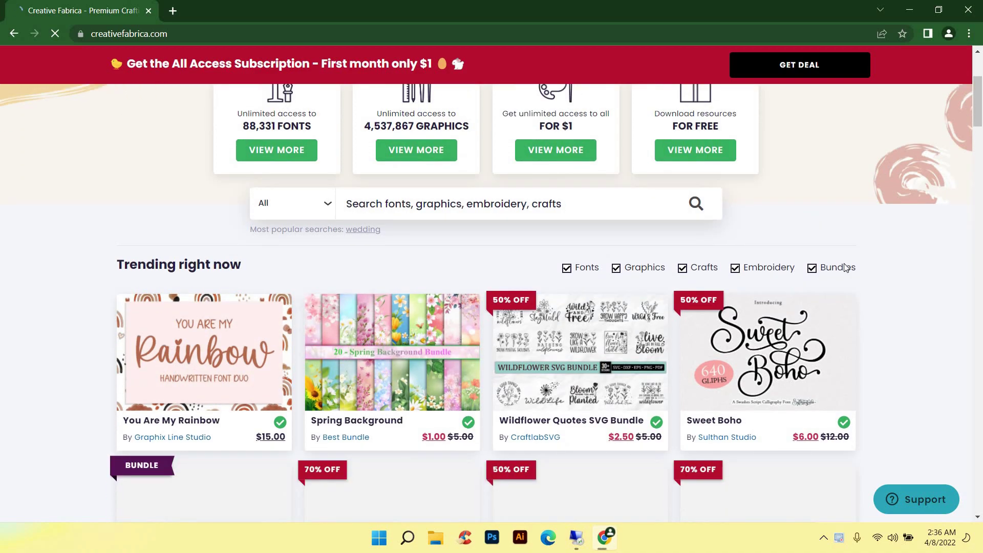
scroll(845, 268, down, 3)
click(532, 128)
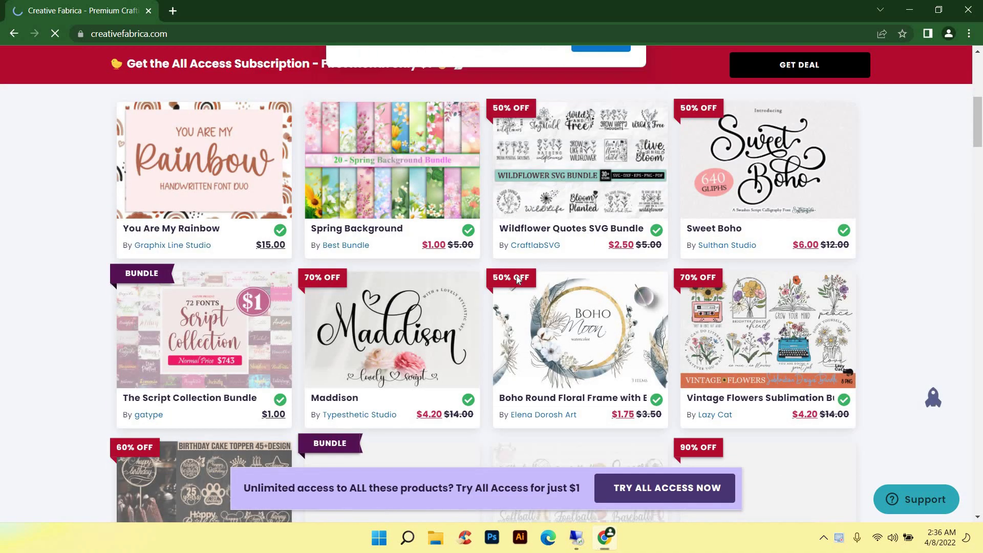
scroll(568, 320, down, 4)
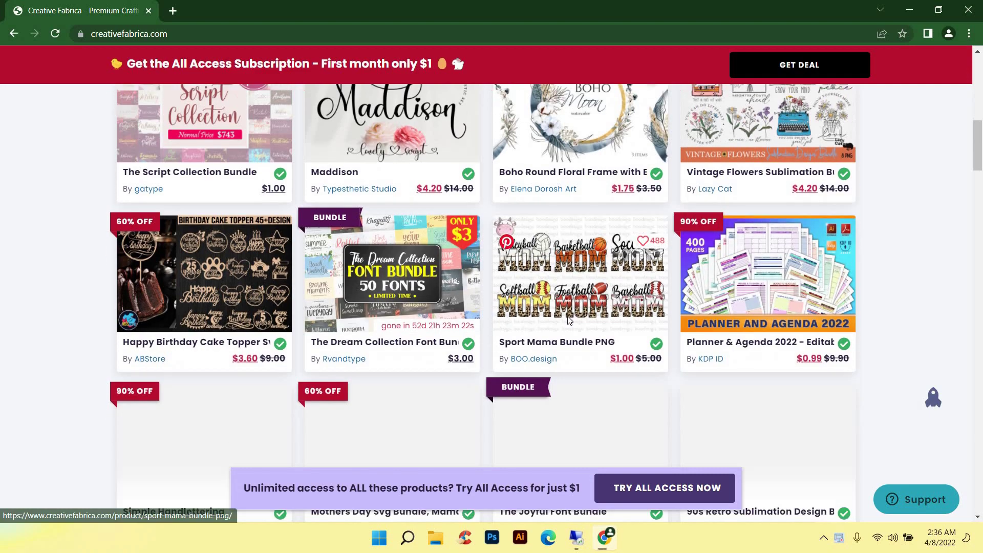
scroll(573, 328, down, 3)
scroll(595, 348, up, 1)
scroll(600, 336, up, 7)
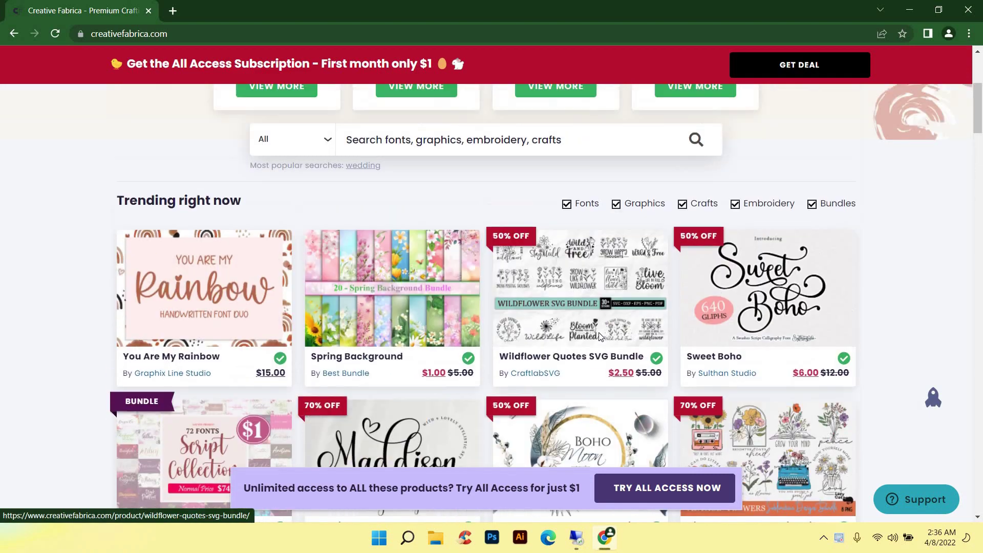
scroll(600, 336, up, 4)
text(svg)
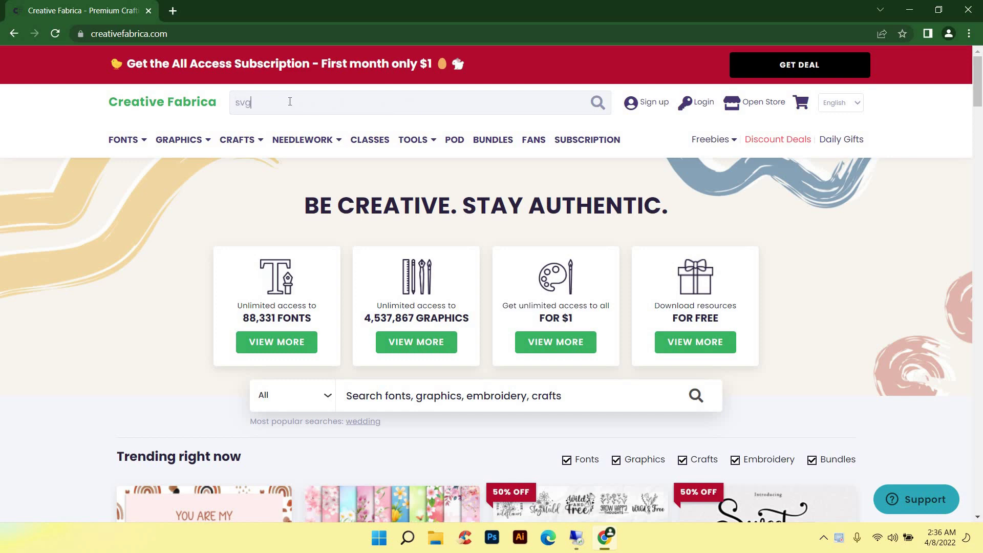
key(Return)
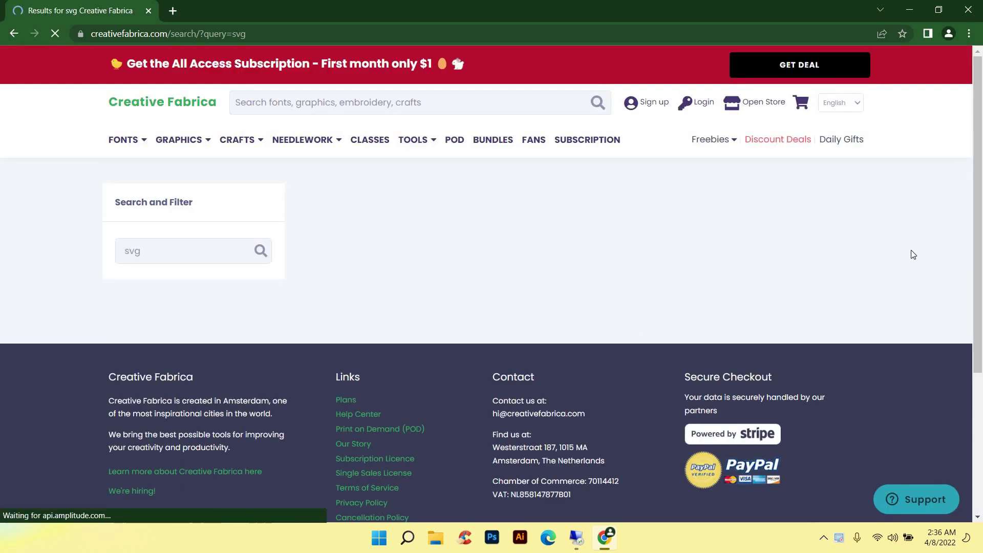
- Refine the search to 'svg cut file' and scroll through the 301036 results
scroll(904, 334, down, 6)
scroll(908, 333, down, 5)
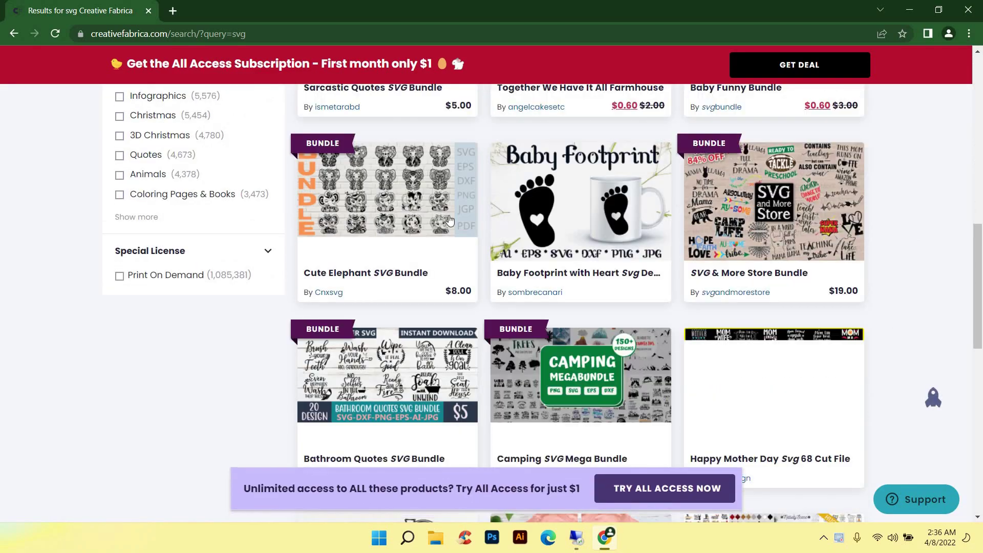
scroll(318, 171, up, 2)
scroll(362, 193, up, 7)
scroll(333, 153, up, 3)
scroll(303, 102, up, 1)
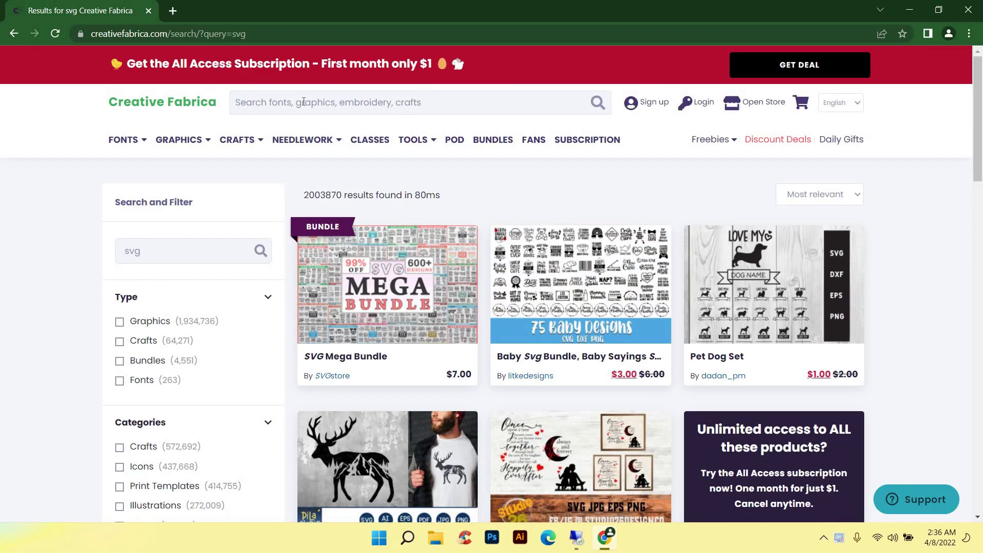
text(svg c)
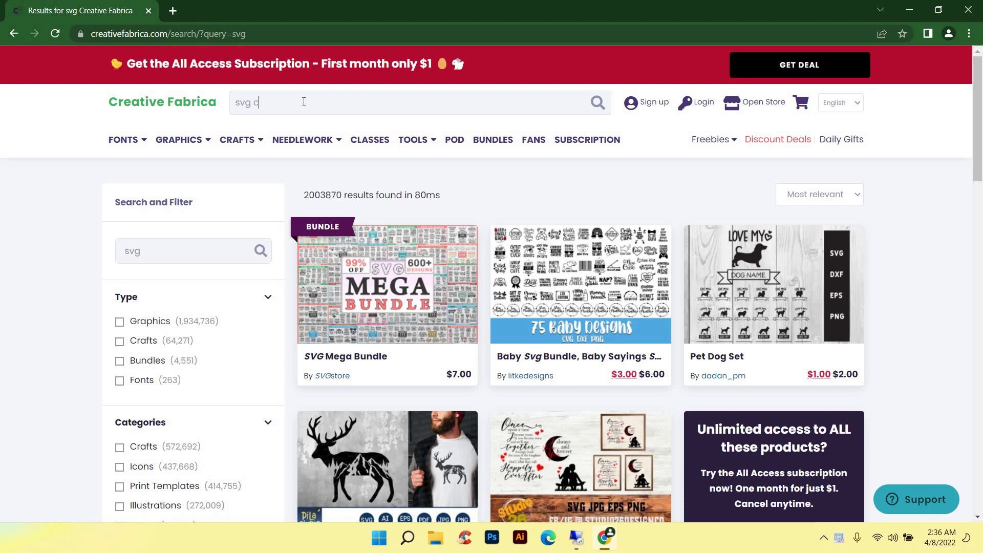
text(ut file)
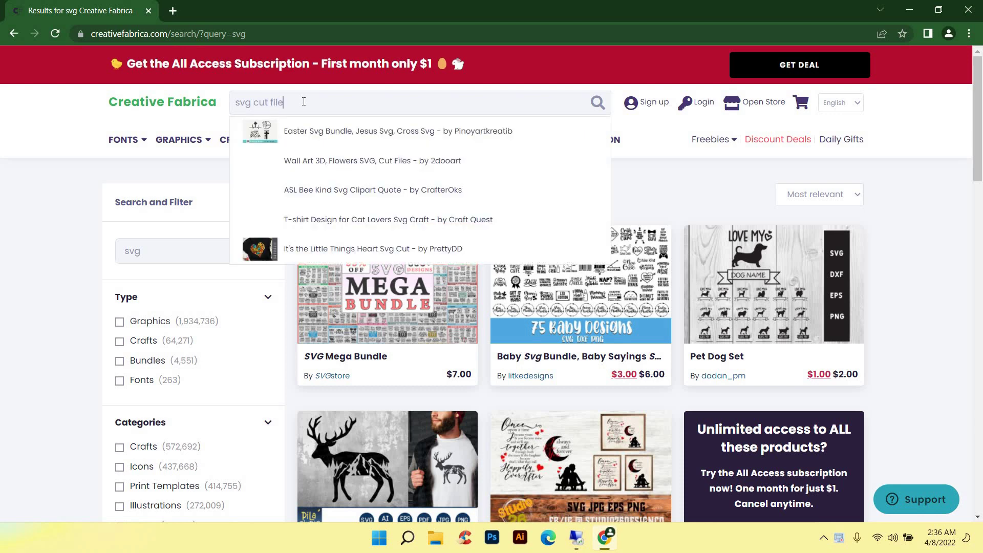
key(Return)
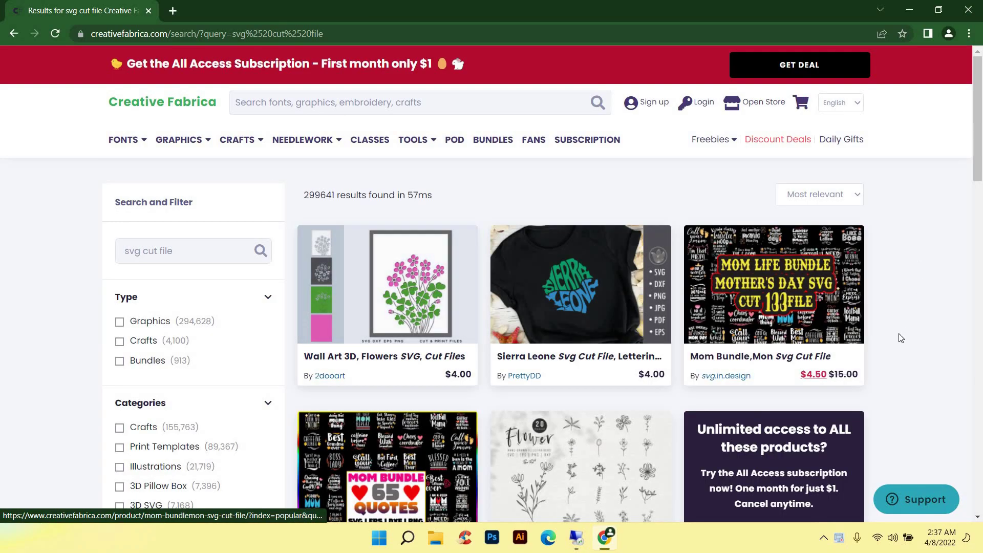
scroll(891, 335, down, 6)
scroll(873, 333, down, 1)
scroll(872, 324, down, 6)
scroll(881, 320, down, 7)
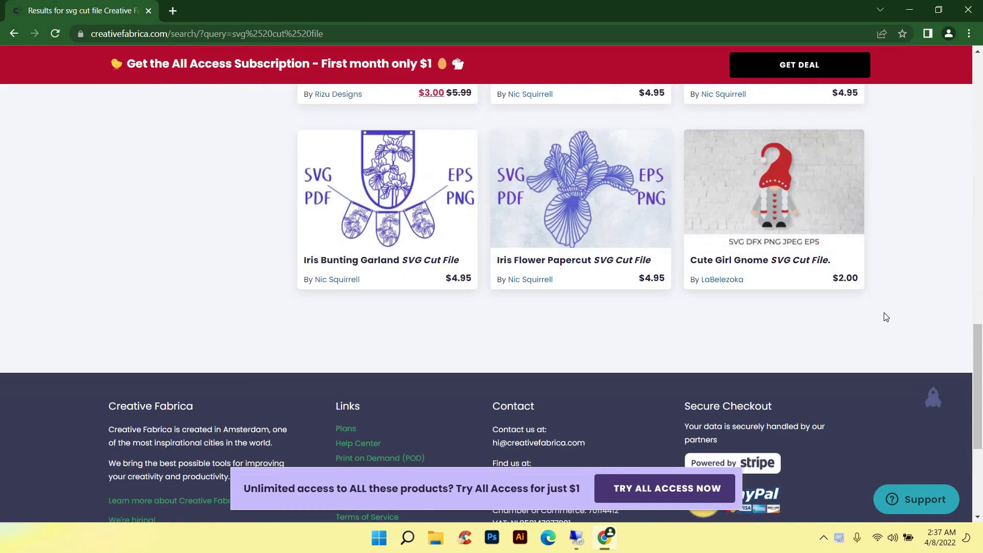
scroll(883, 314, up, 10)
scroll(883, 314, up, 10)
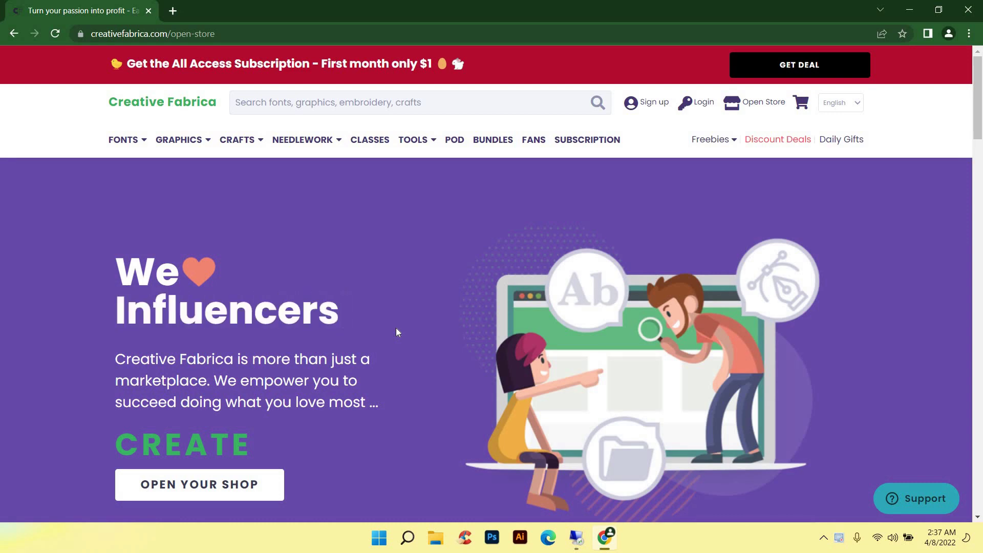
- Highlight the Open Store intro paragraph near 'OPEN YOUR SHOP' and scroll to 'From Passion to Profit'
scroll(10, 340, down, 2)
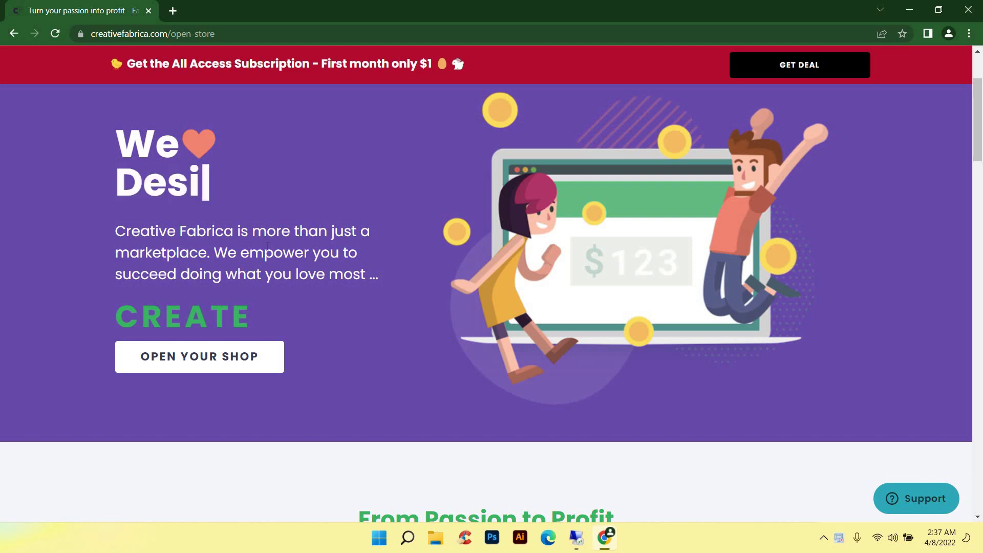
drag(116, 231, 276, 255)
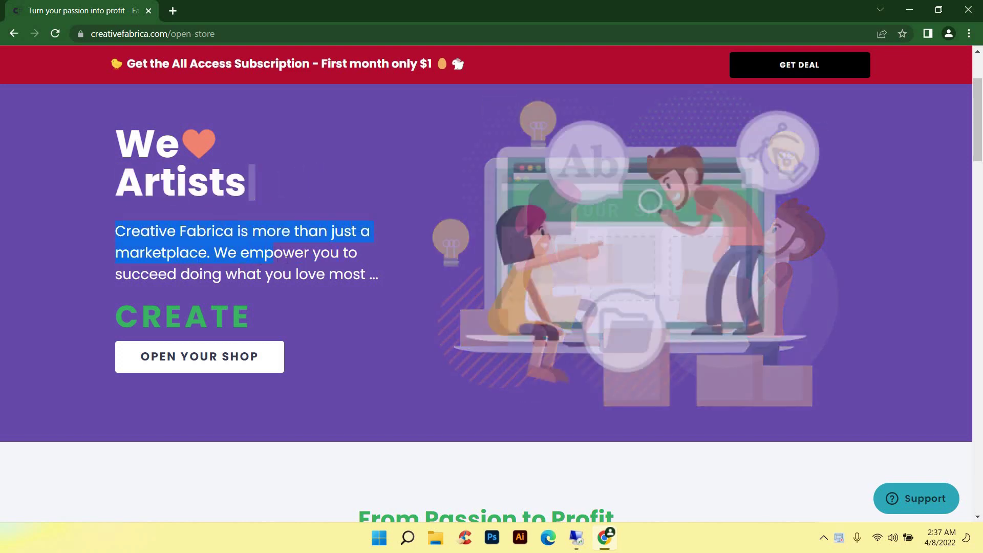
drag(286, 261, 407, 282)
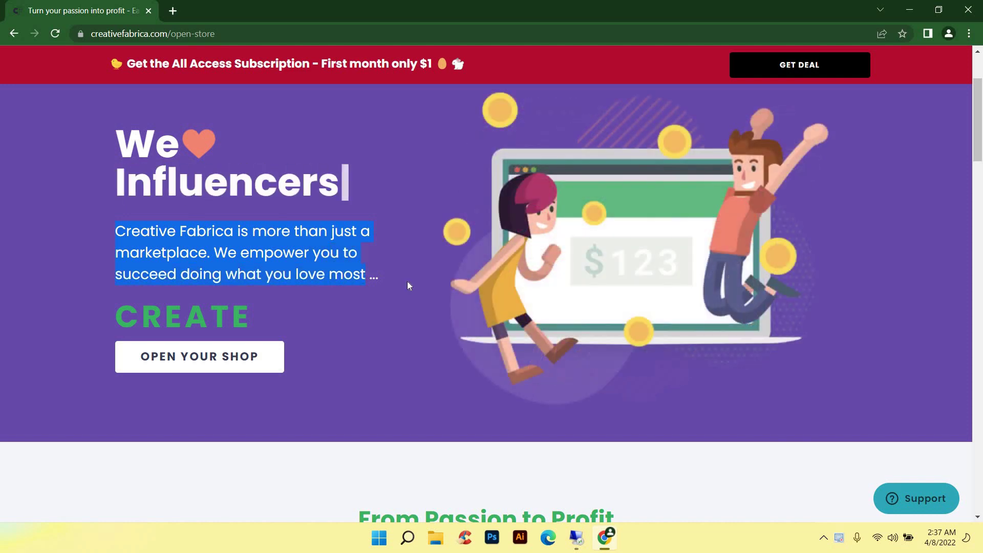
scroll(404, 281, up, 2)
scroll(181, 233, down, 2)
scroll(180, 234, down, 2)
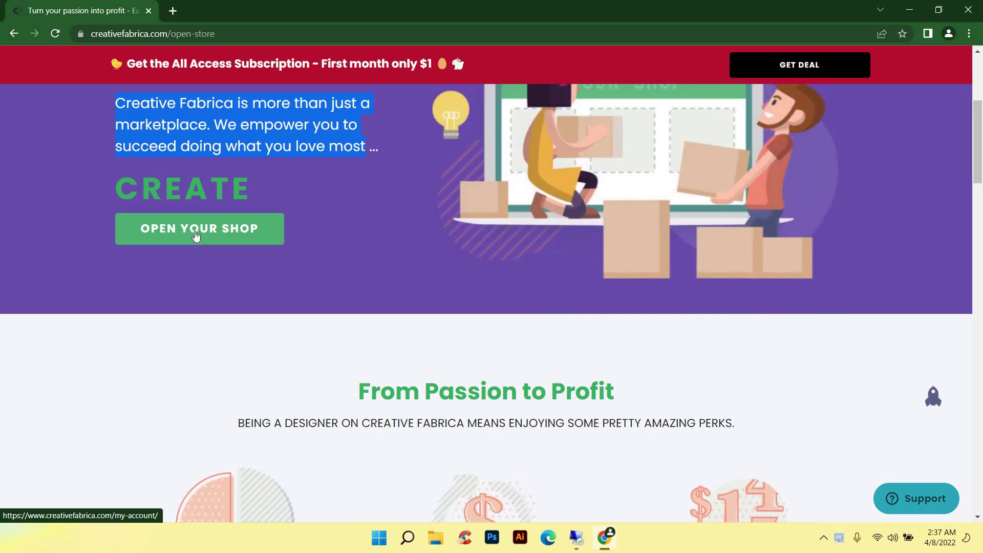
- Choose OPEN YOUR SHOP, reach the 'Create an account' form, and select its Email field
click(195, 236)
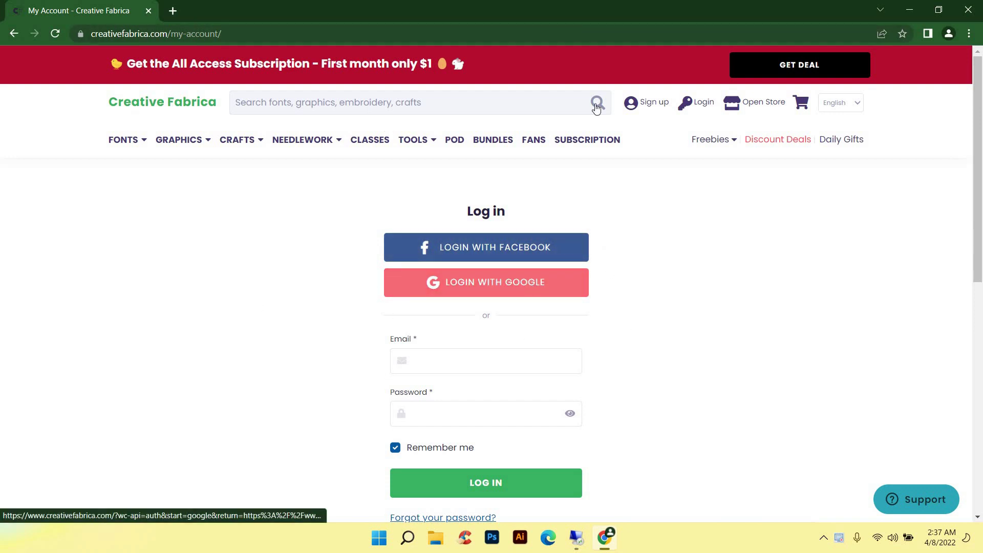
scroll(559, 308, down, 5)
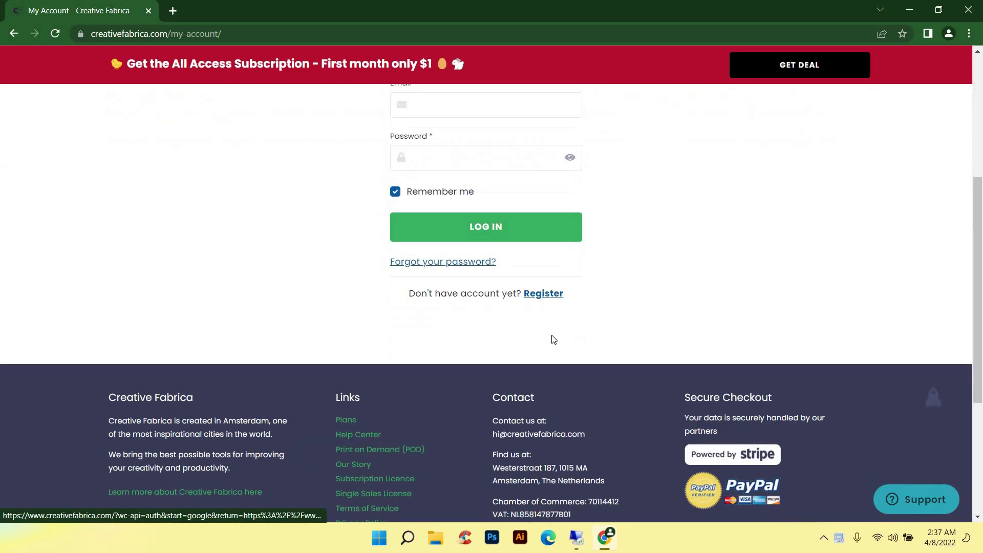
scroll(592, 333, up, 5)
scroll(569, 302, down, 5)
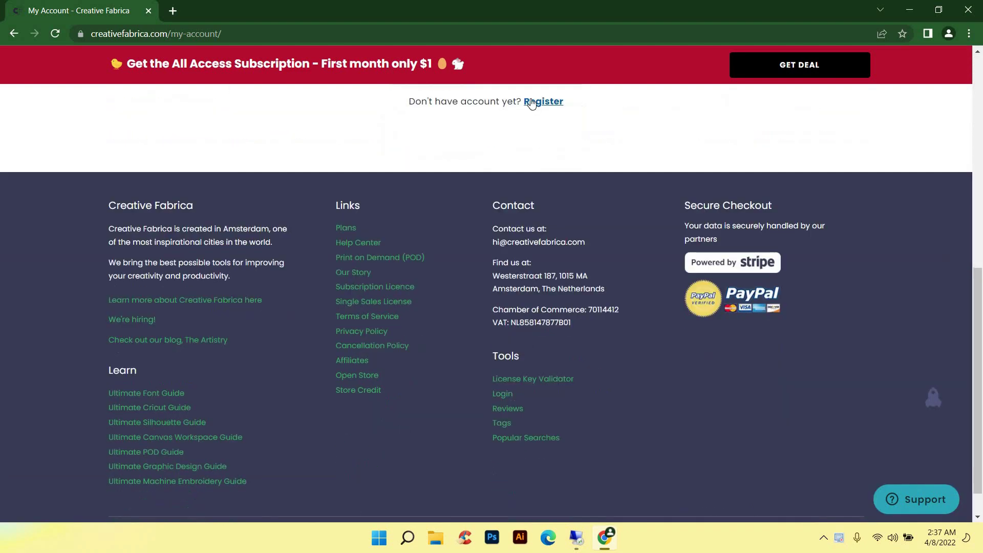
scroll(869, 325, down, 1)
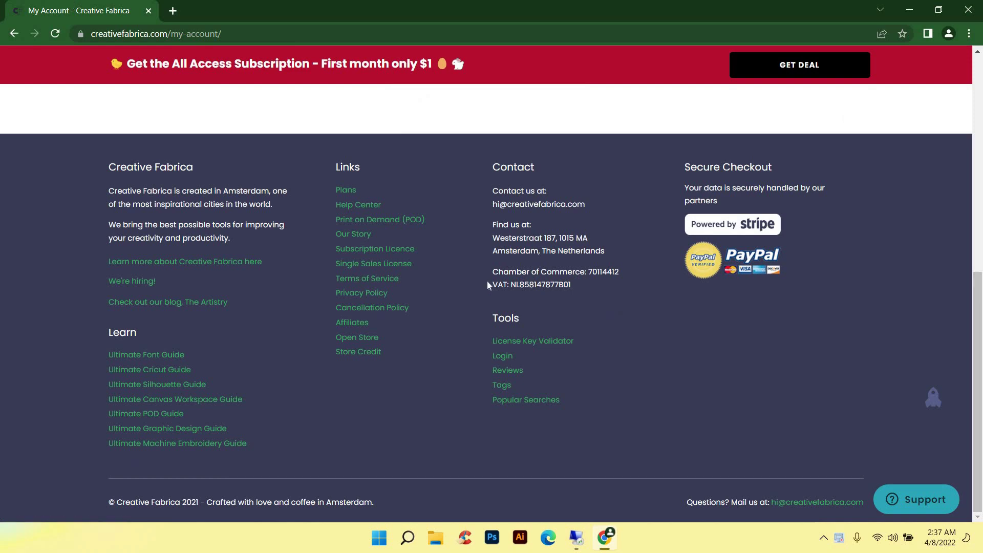
scroll(563, 261, up, 5)
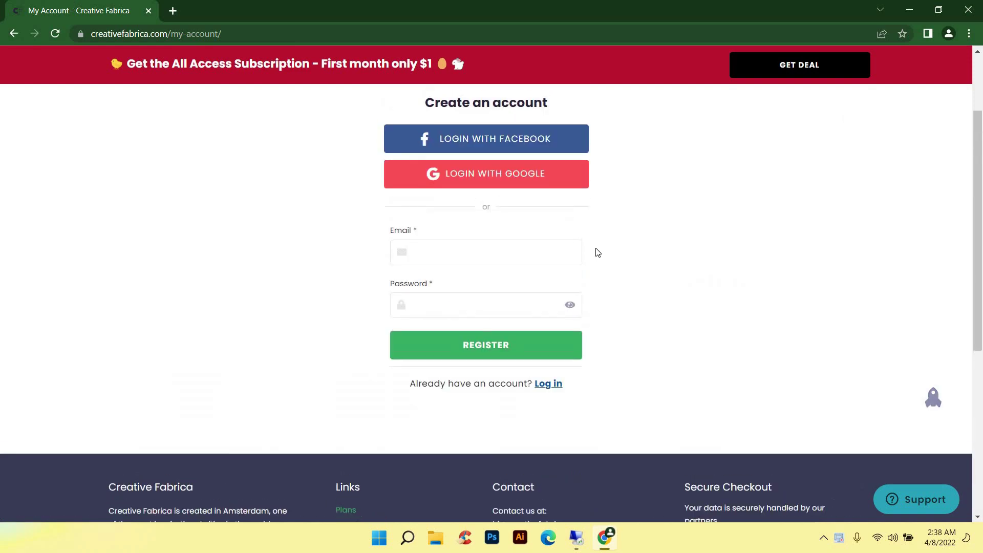
scroll(569, 287, up, 2)
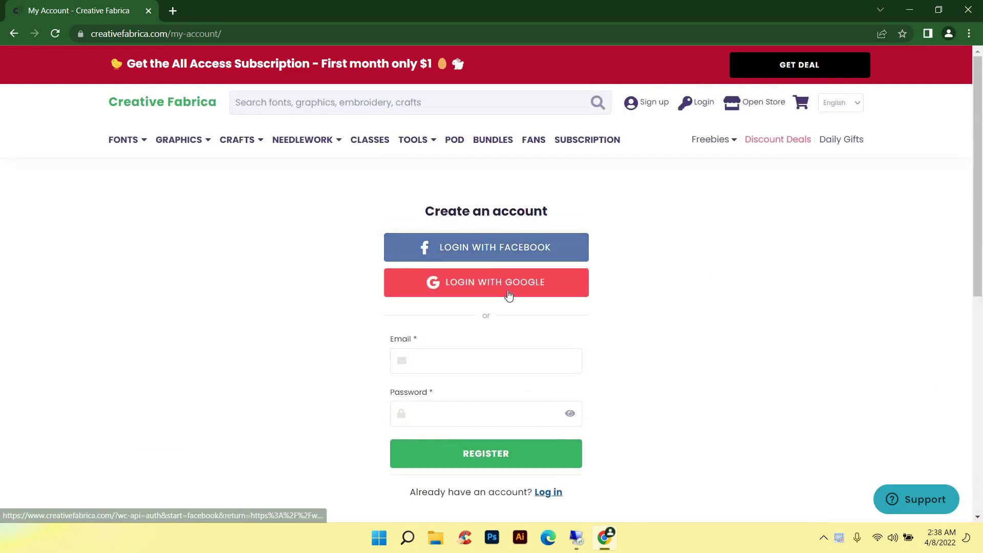
click(474, 357)
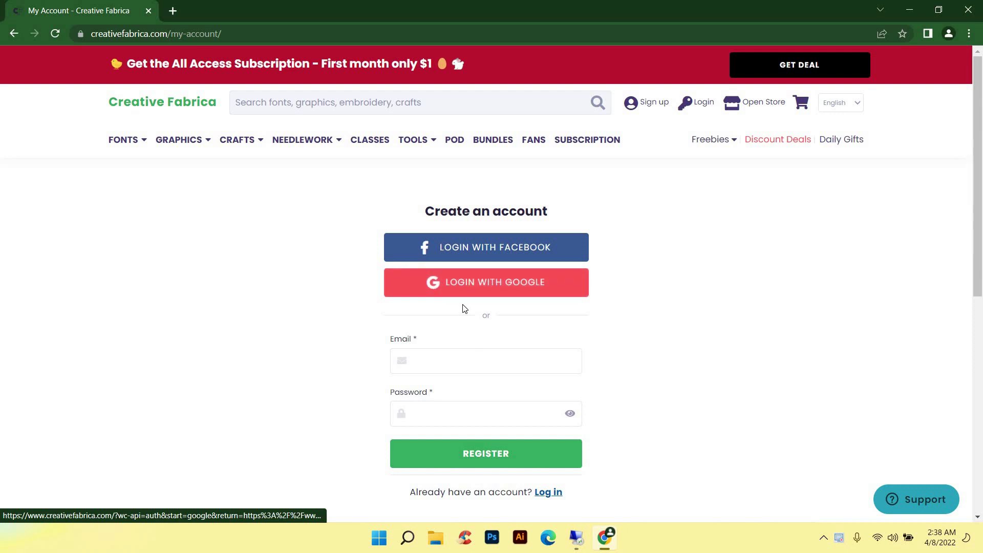
- In a new tab, search Google for 'tm mail' and open the Mail.tm site
click(175, 14)
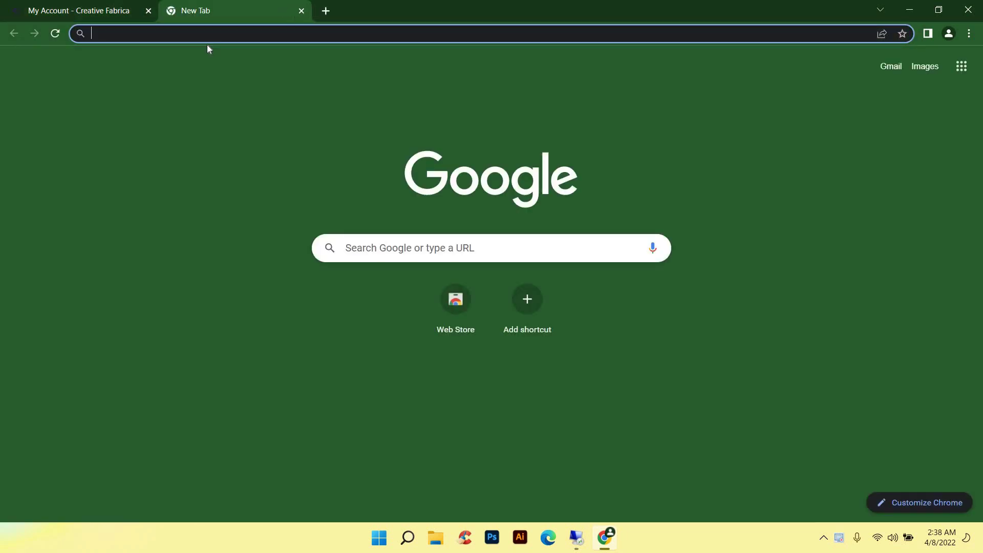
text(tm ma)
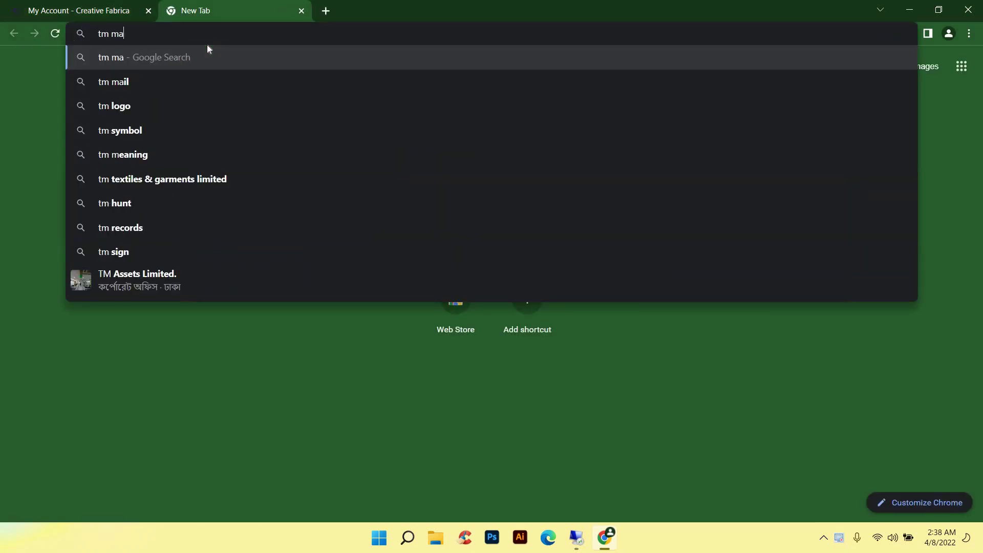
text(il)
key(Return)
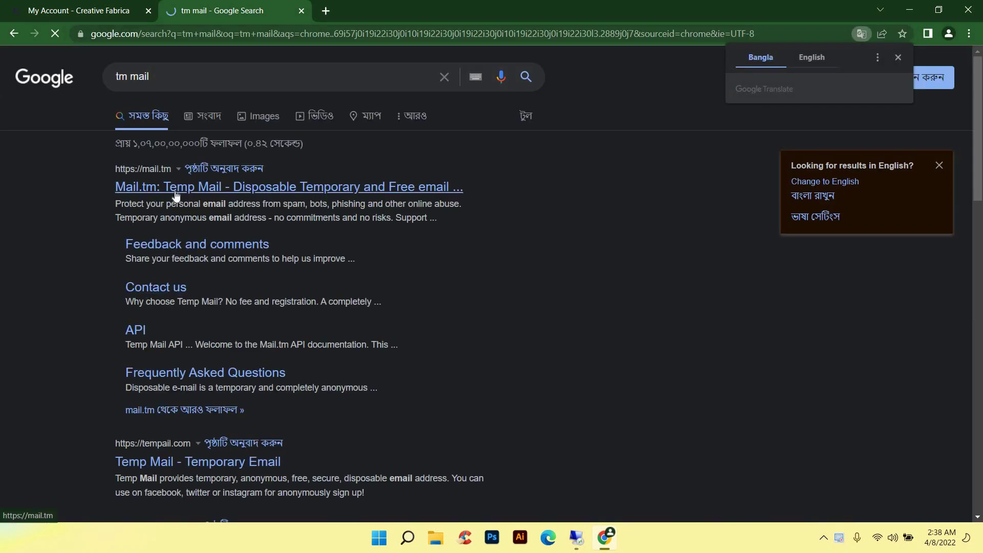
click(160, 198)
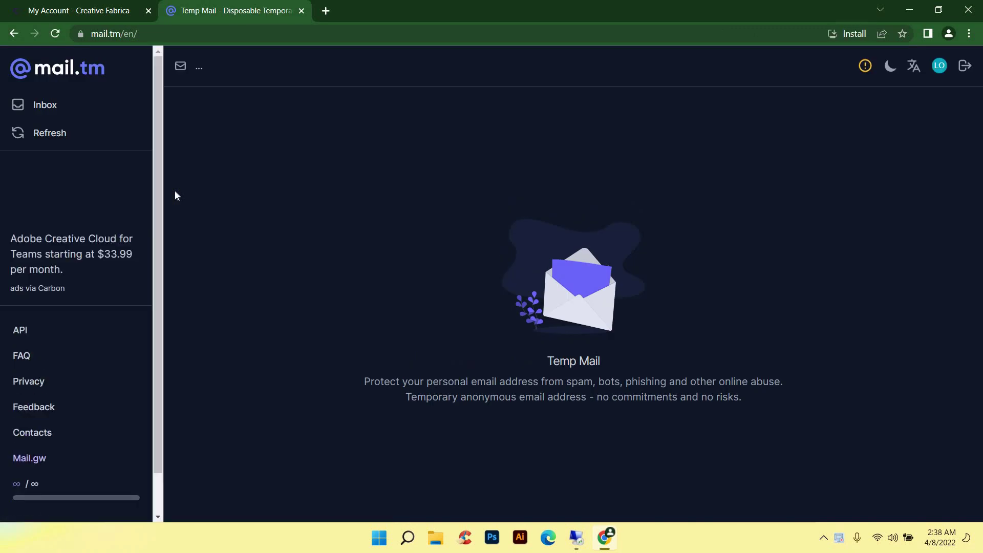
- Scroll the Creative Fabrica registration page down to its footer, briefly checking the mailbox
click(98, 11)
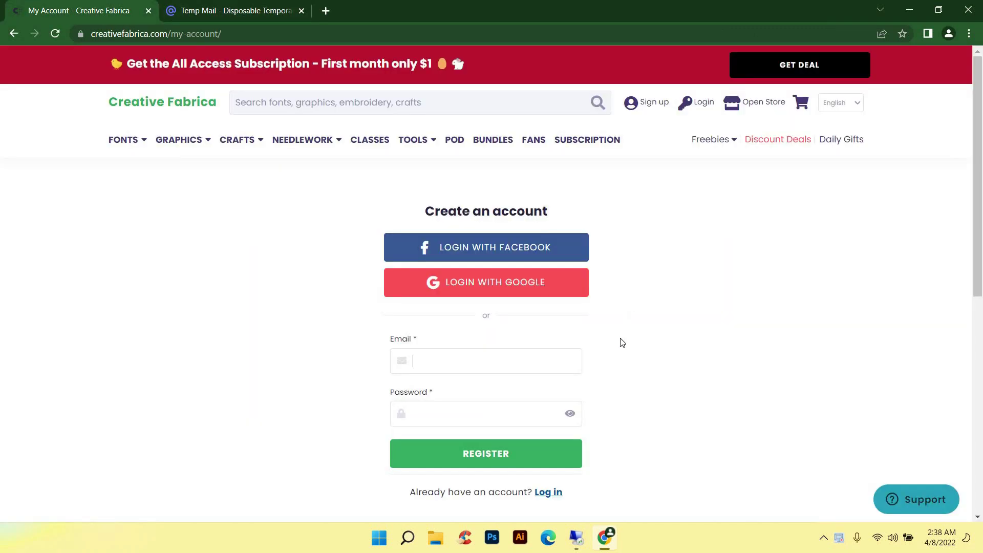
scroll(613, 344, down, 3)
scroll(648, 351, down, 1)
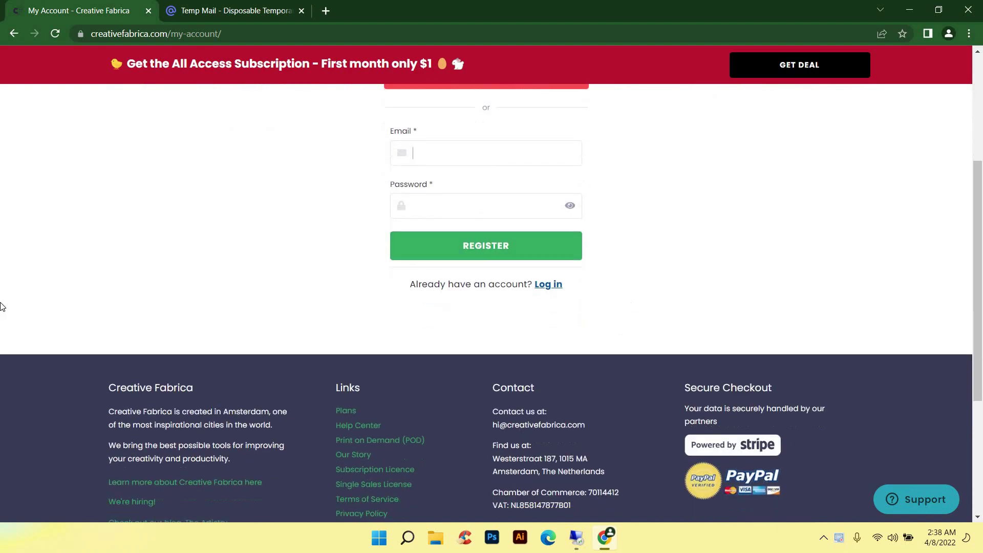
scroll(625, 306, down, 5)
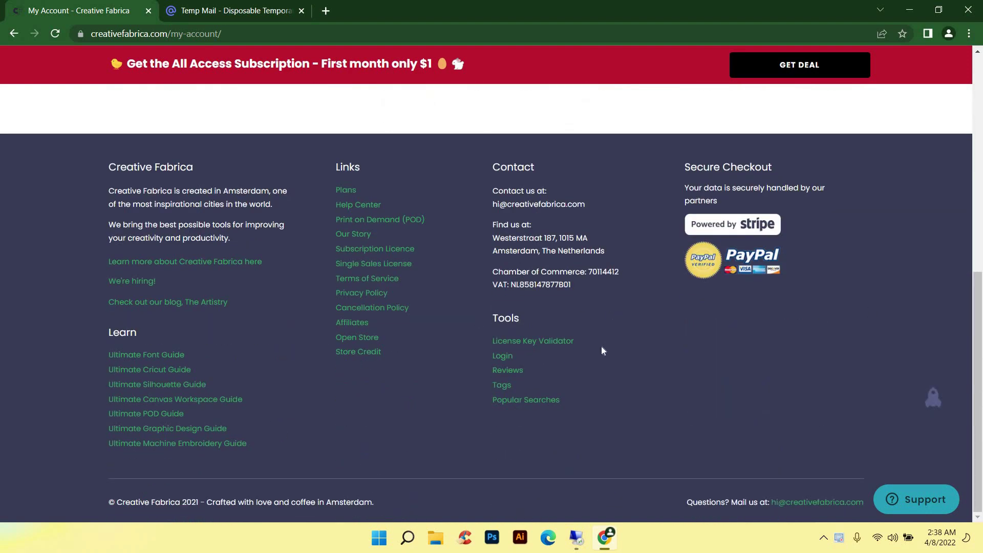
scroll(612, 387, up, 8)
scroll(402, 423, down, 7)
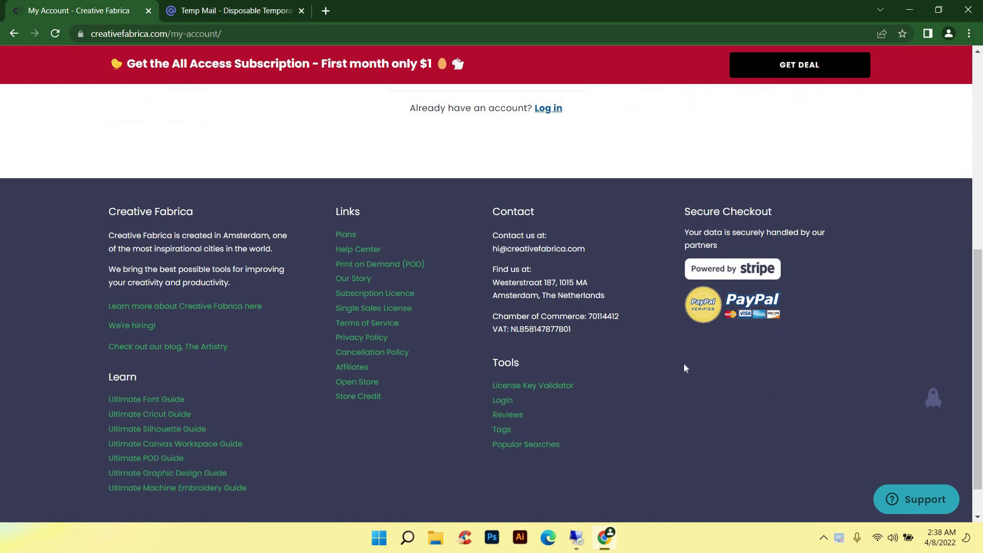
scroll(685, 359, up, 10)
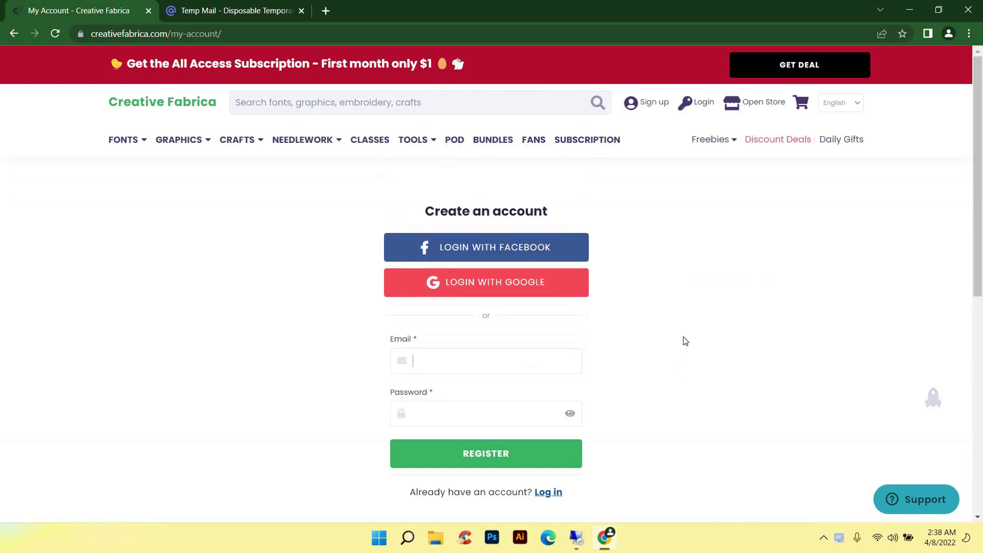
click(232, 10)
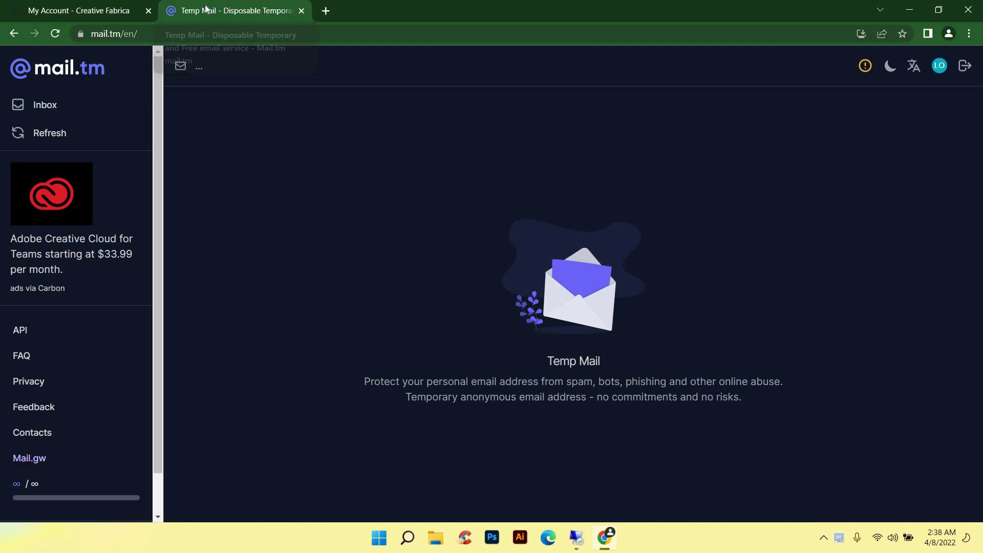
click(77, 10)
scroll(385, 444, down, 10)
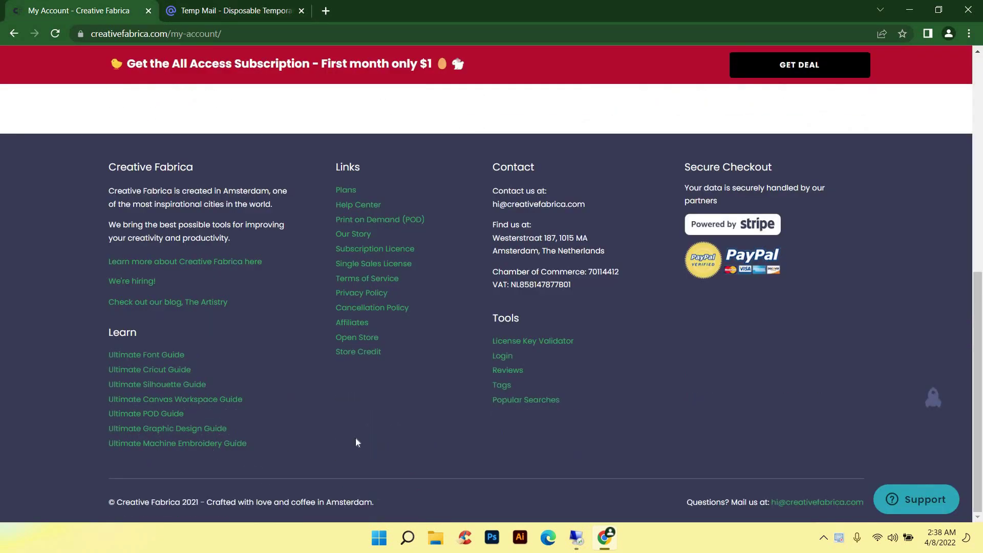
- Open the Terms of Service in a new tab and refresh the mail.tm inbox
right_click(386, 281)
click(433, 288)
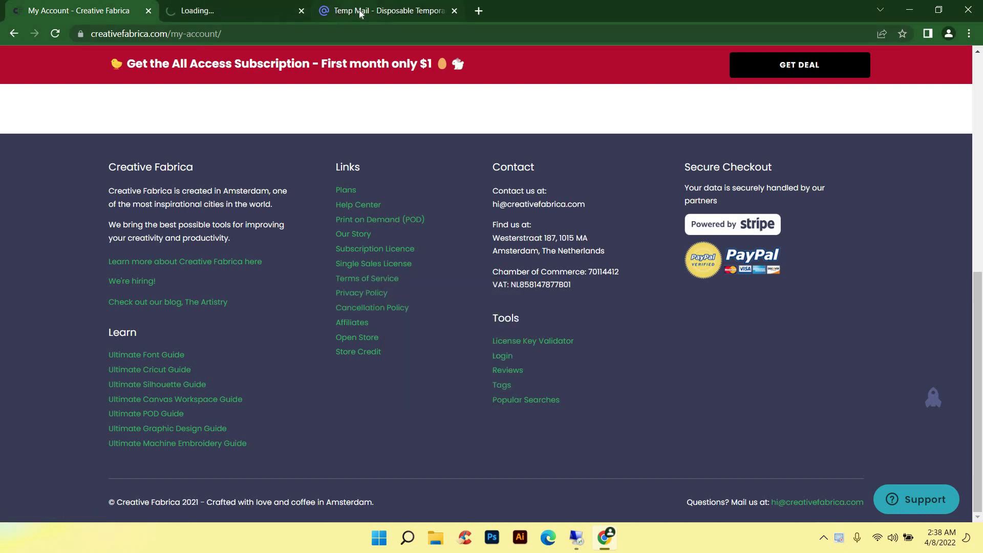
click(369, 10)
click(56, 34)
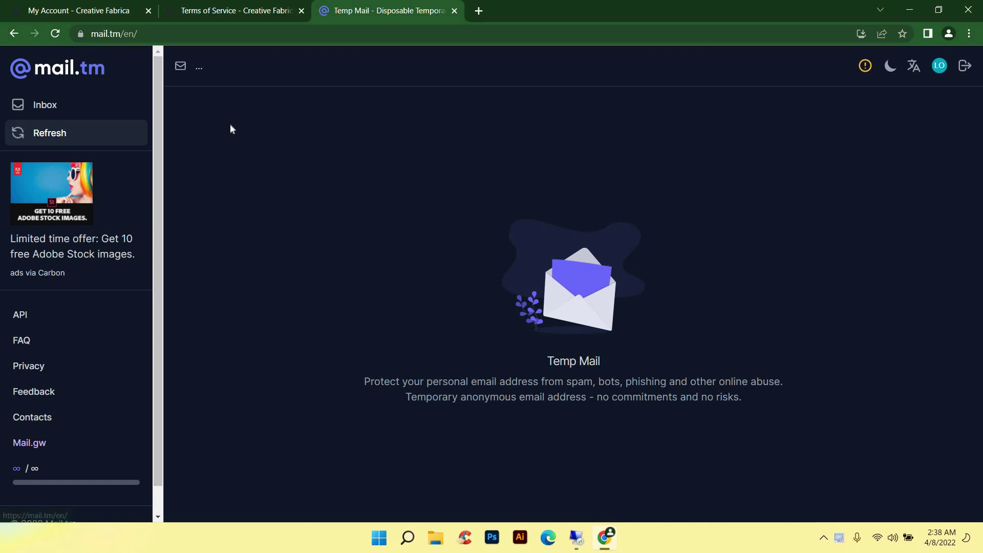
- Open temp-mail.org via a 'temp mail' search, copy its generated address, and return to Creative Fabrica
click(479, 15)
text(t)
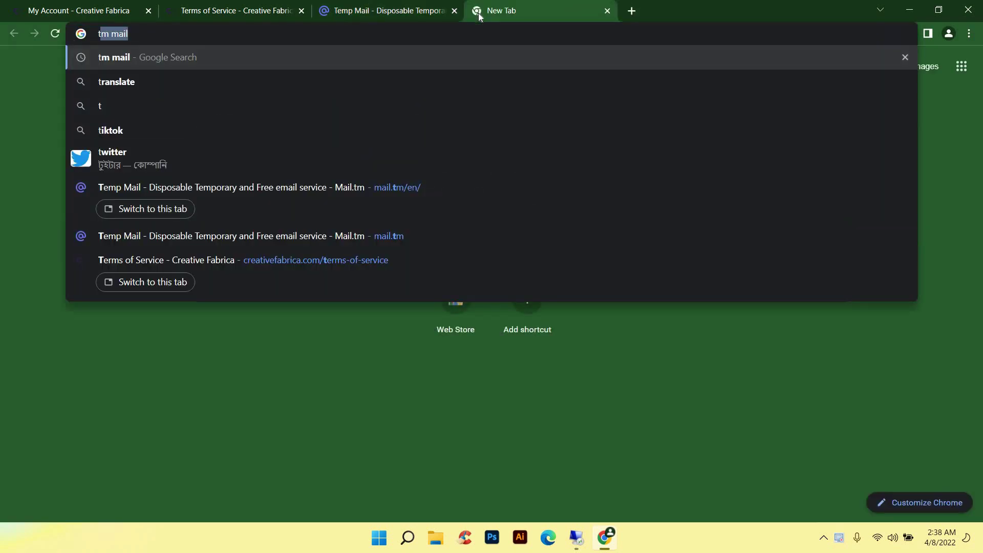
text(emp mail)
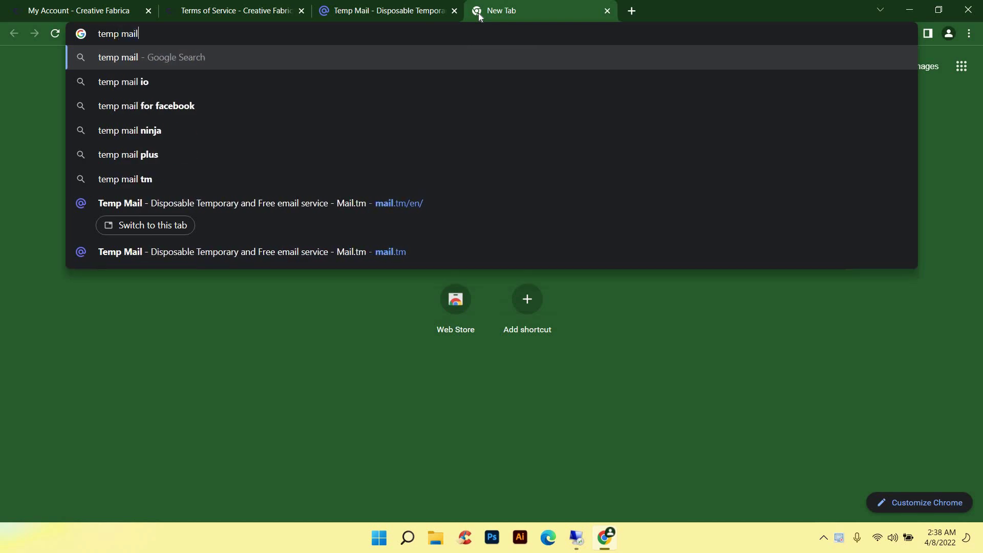
key(Return)
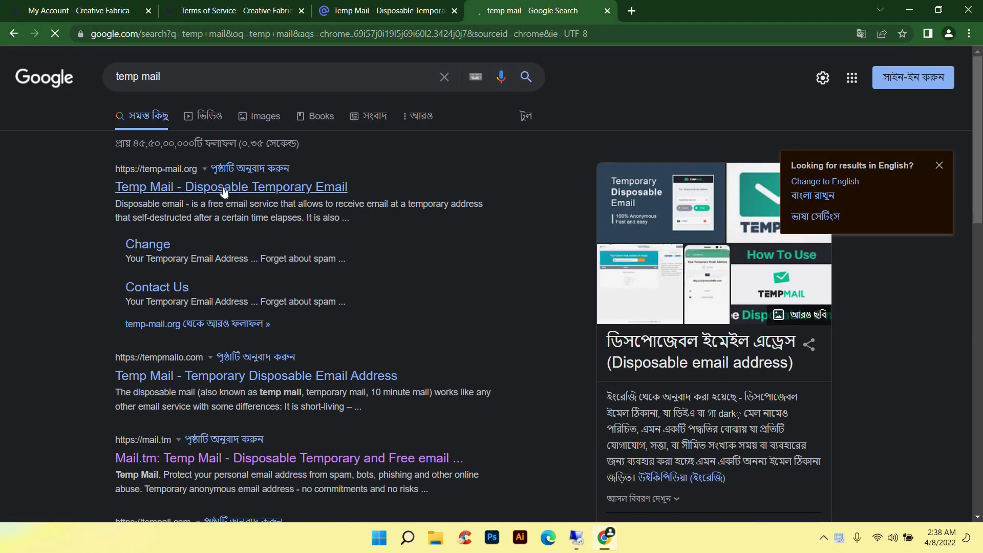
click(225, 188)
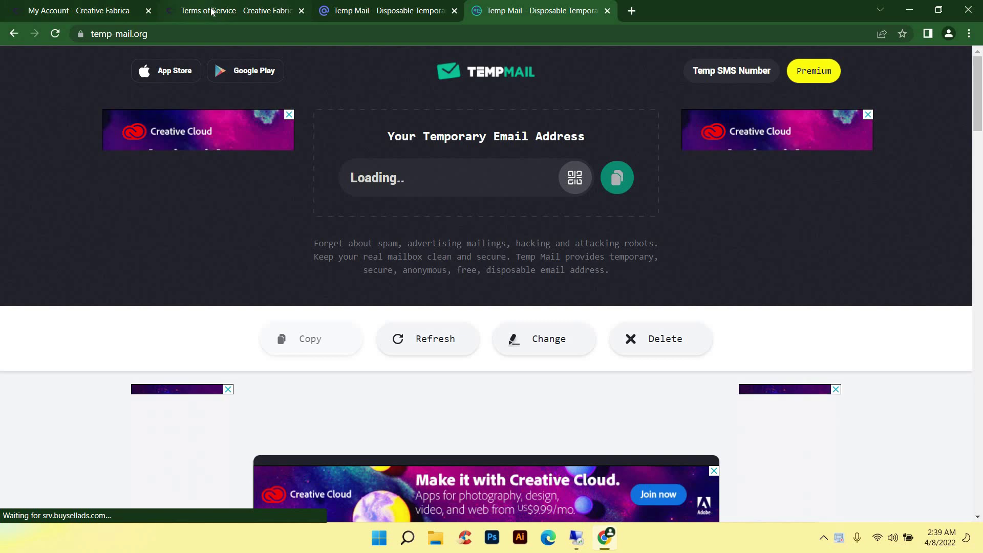
click(617, 178)
key(ctrl+1)
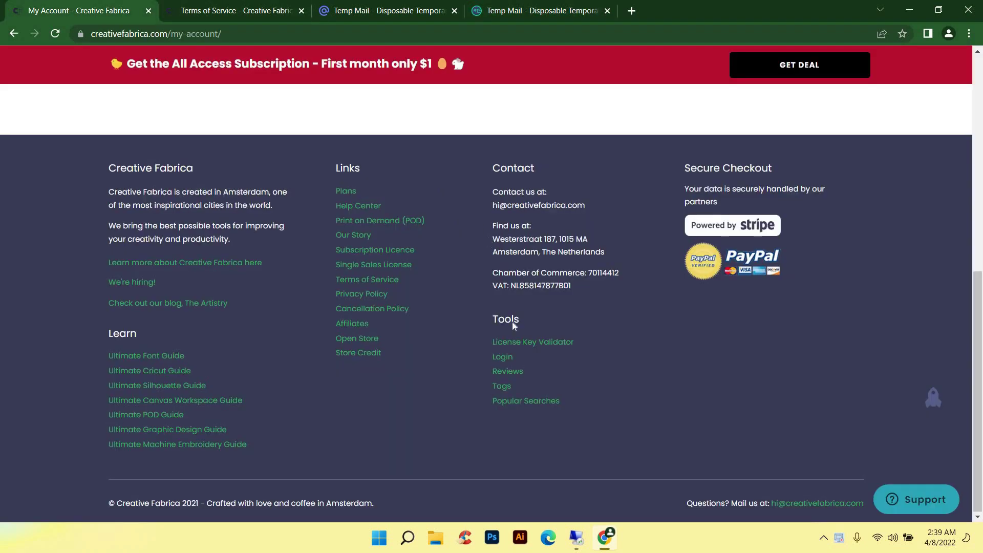
- Paste the temporary address as the email, enter a password, and submit with REGISTER
scroll(512, 322, up, 10)
key(ctrl+v)
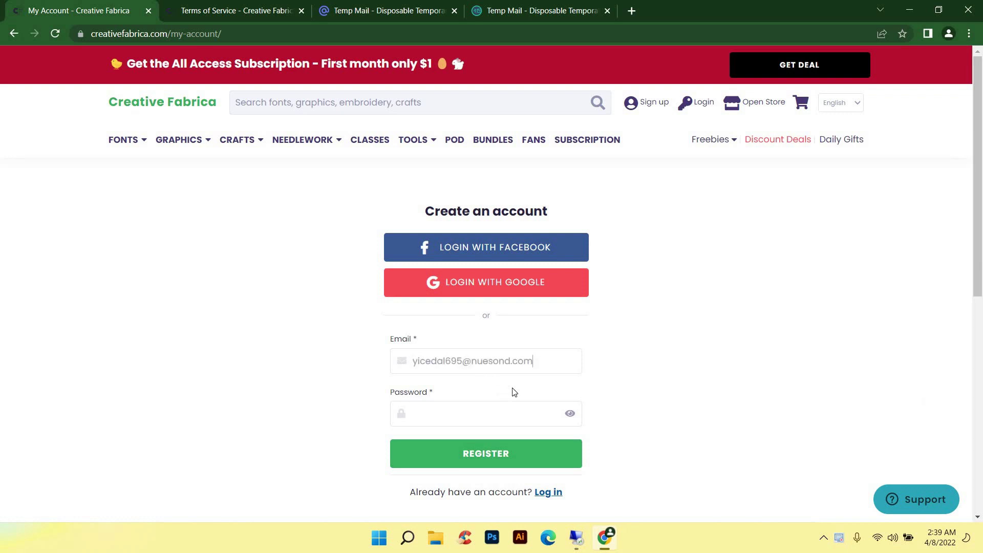
scroll(472, 355, down, 3)
click(448, 282)
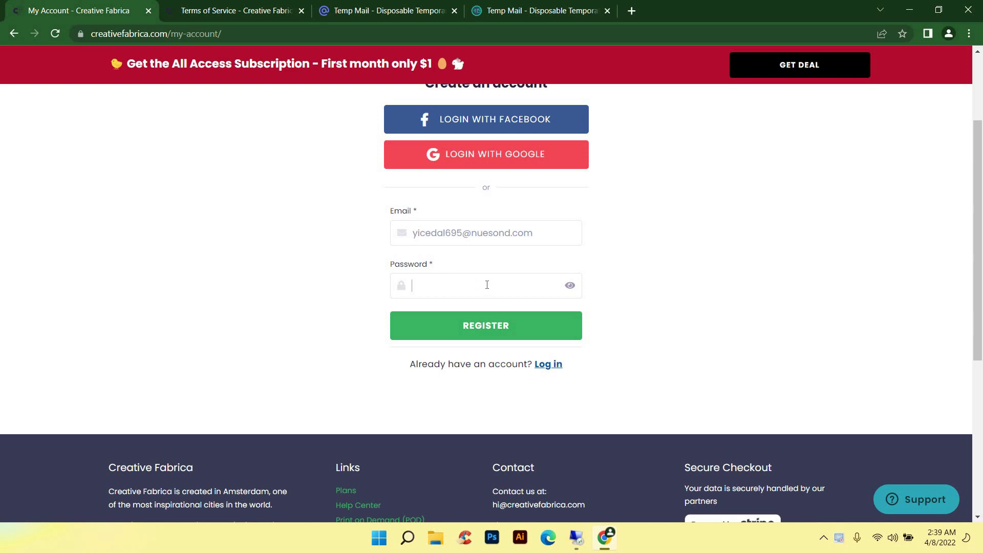
click(510, 327)
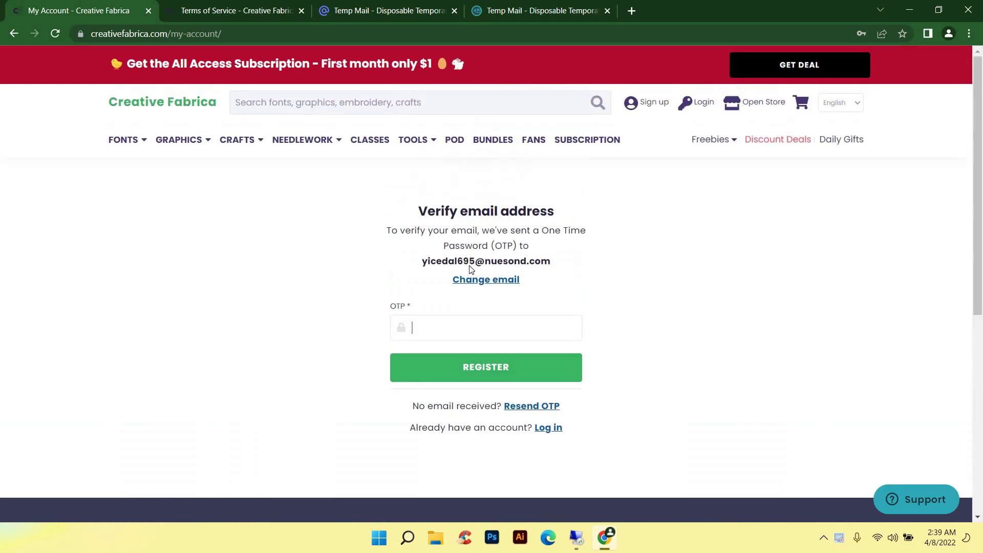
- Refresh the Temp-Mail inbox and open the Creative Fabrica verification email
click(533, 11)
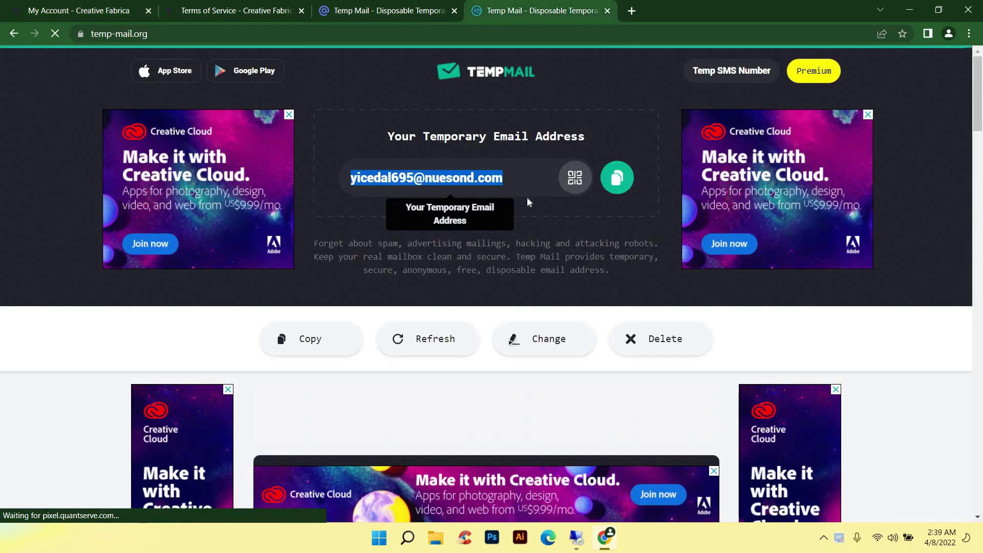
click(433, 339)
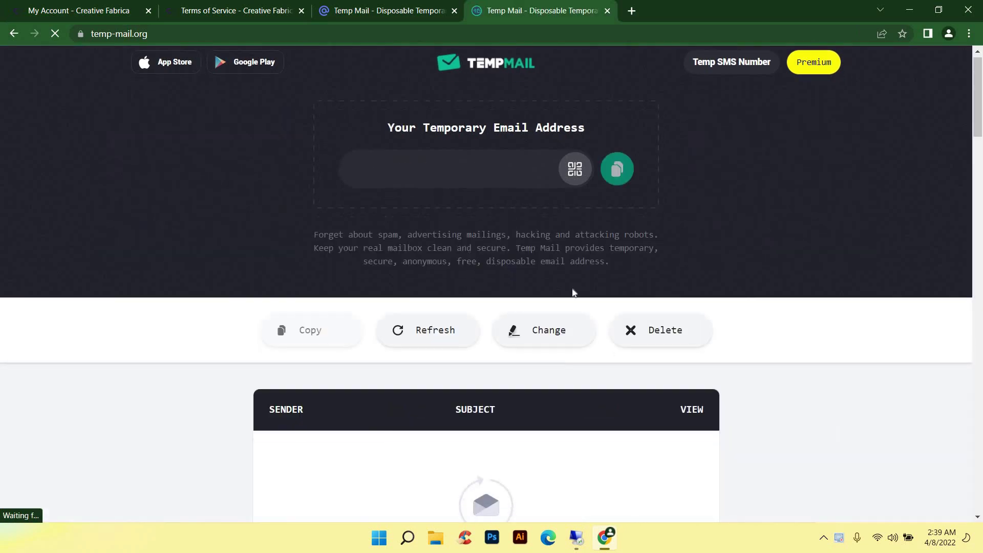
scroll(589, 318, down, 3)
scroll(590, 320, down, 1)
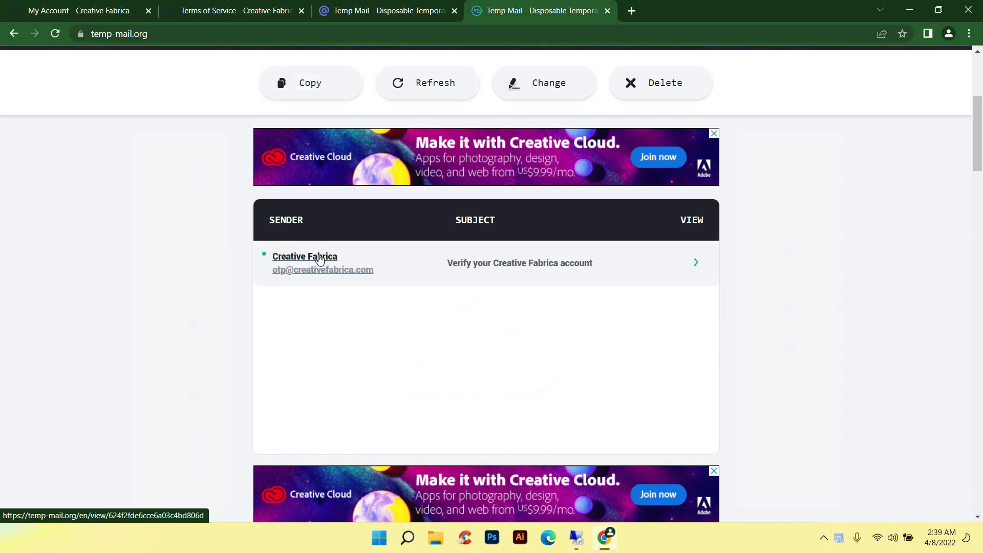
click(319, 258)
scroll(486, 245, down, 5)
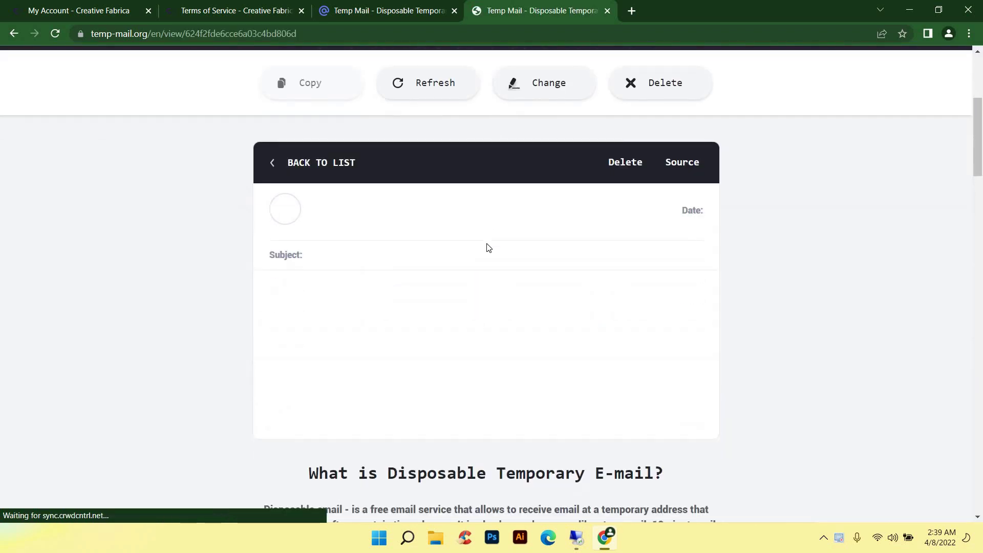
scroll(486, 247, down, 2)
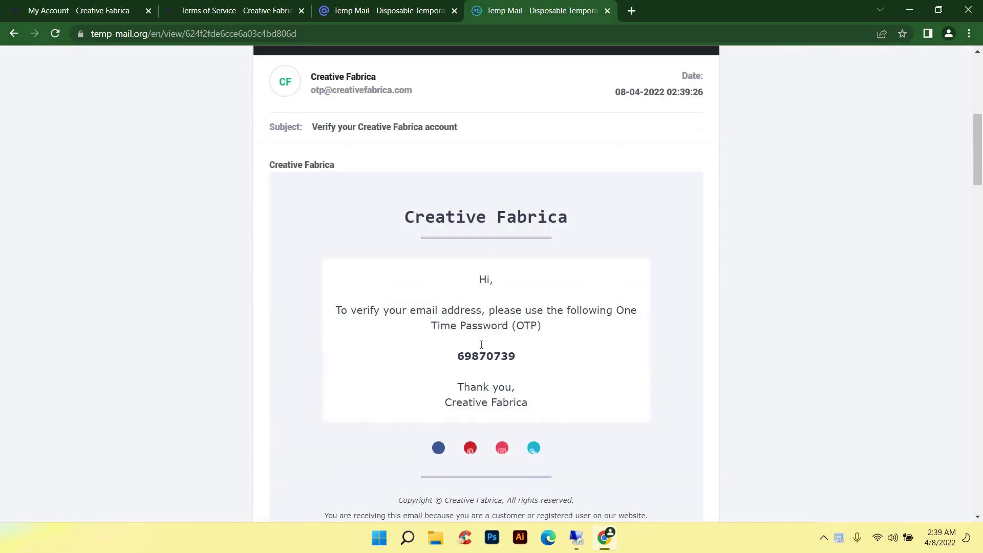
- Copy the email's one-time code and paste it into the sign-up page's OTP field
double_click(486, 414)
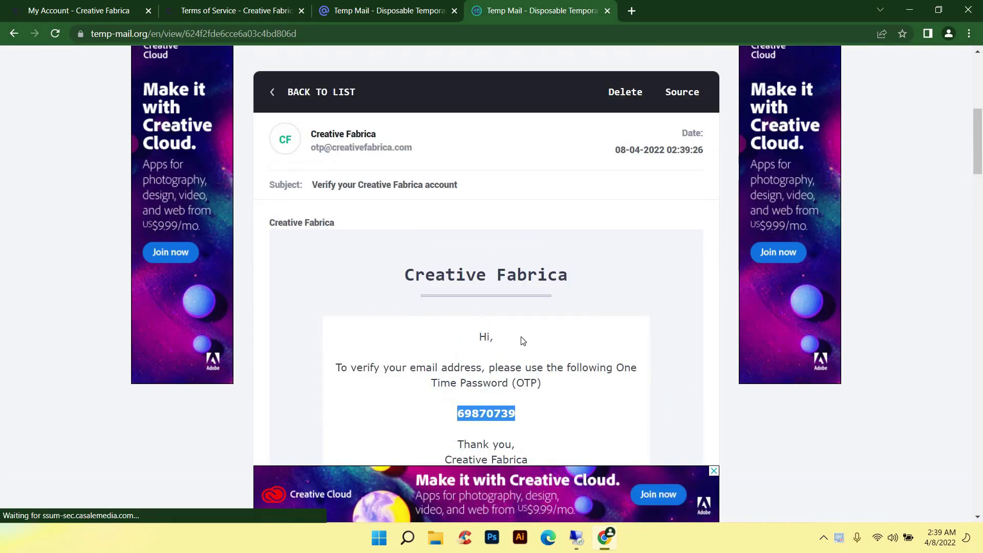
right_click(484, 417)
click(514, 330)
click(87, 12)
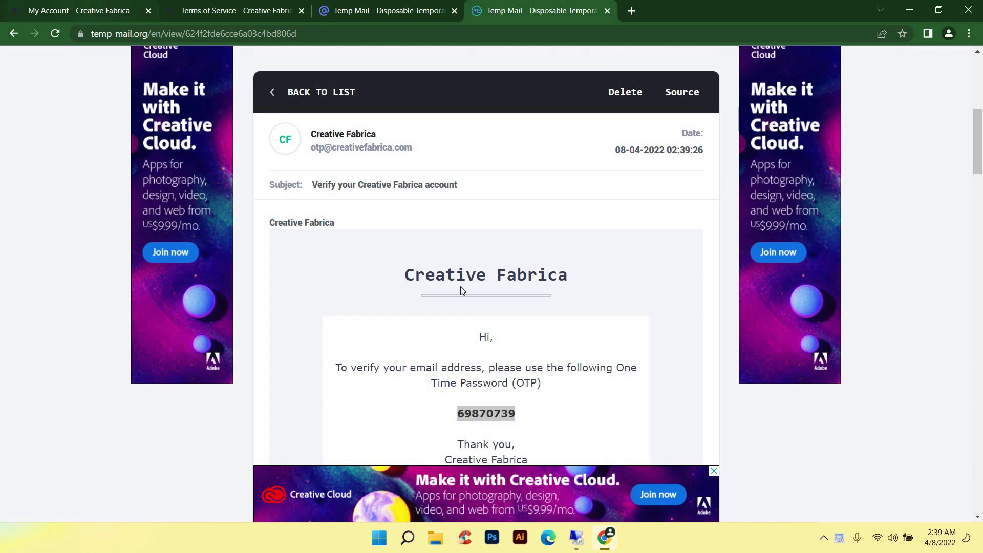
click(488, 334)
key(ctrl+v)
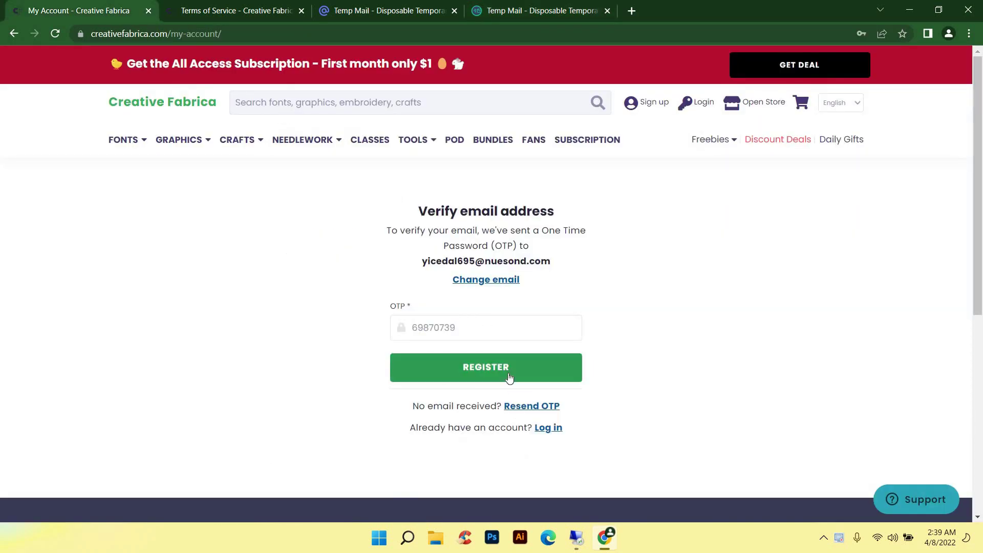
- Submit the one-time code to finish registration and decline Chrome's offer to save the password
click(507, 368)
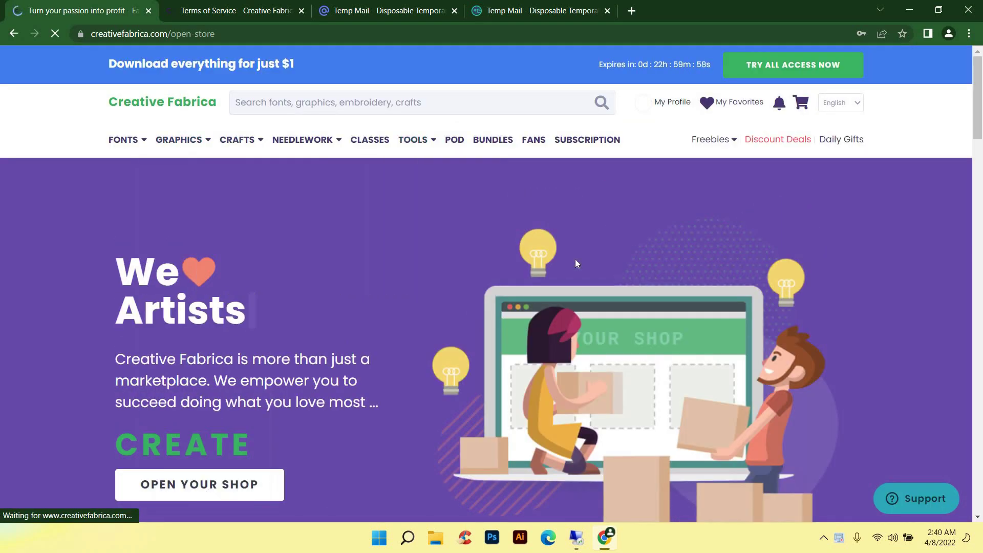
scroll(575, 264, down, 4)
scroll(597, 300, down, 7)
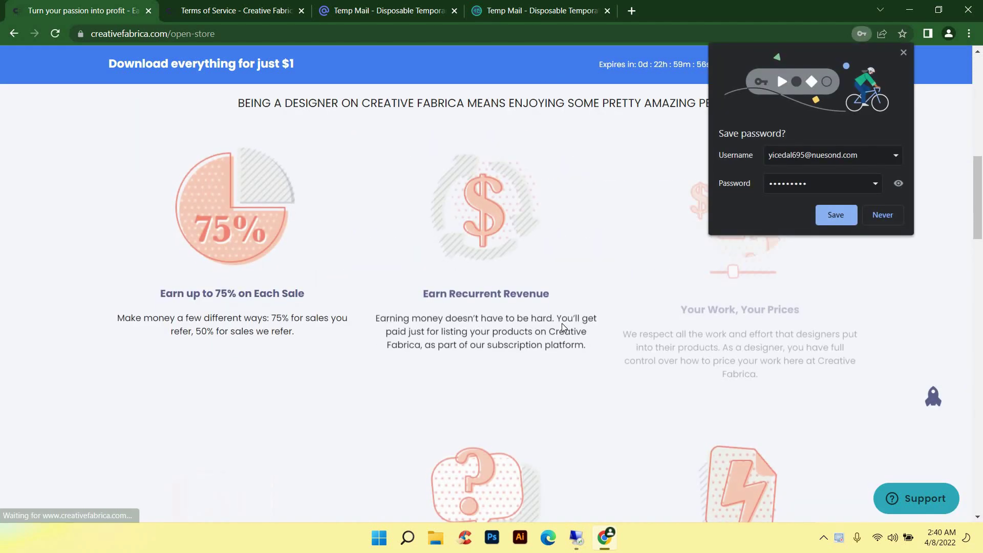
scroll(561, 324, up, 2)
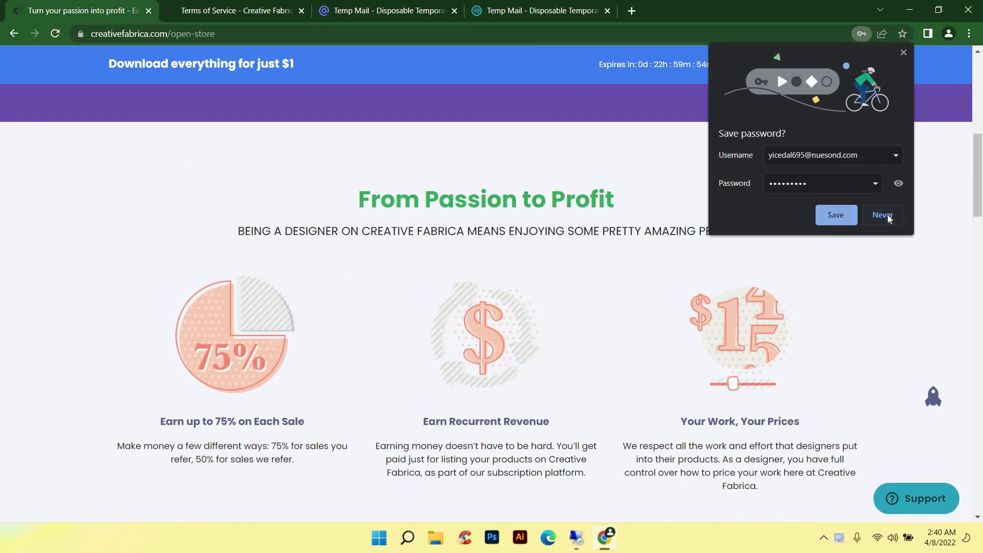
click(887, 214)
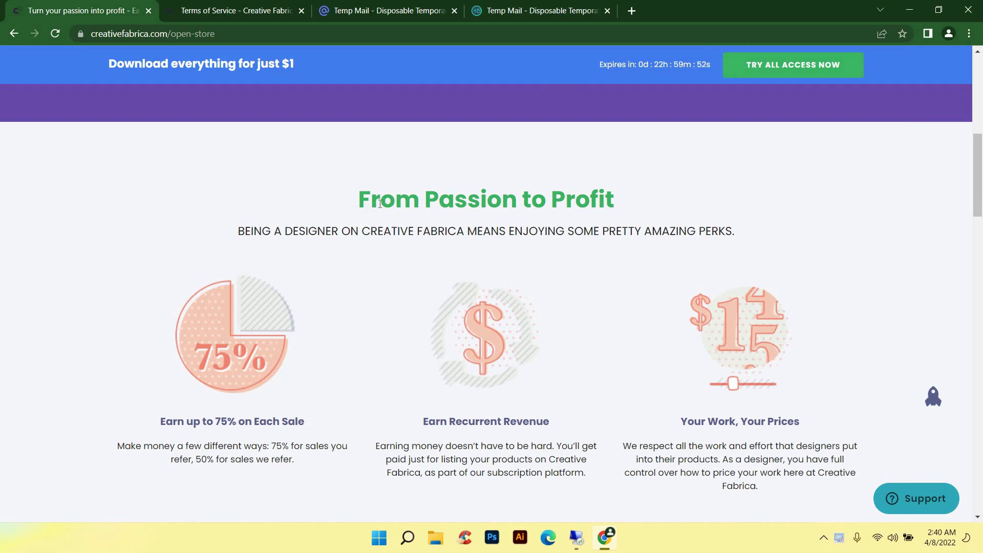
- Read through the Open Store page's designer benefits, like Earn up to 75% on Each Sale
scroll(512, 231, up, 1)
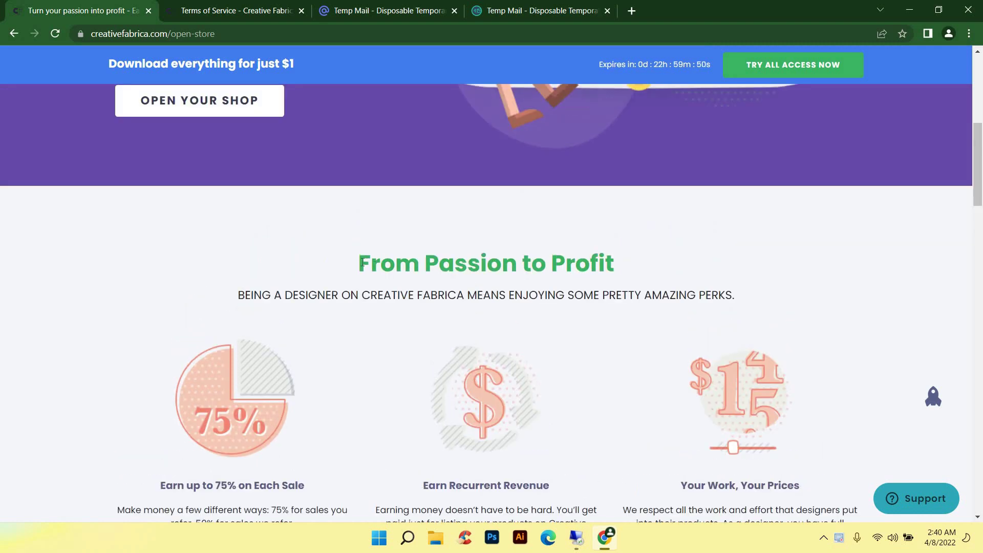
drag(358, 263, 615, 263)
scroll(324, 268, down, 2)
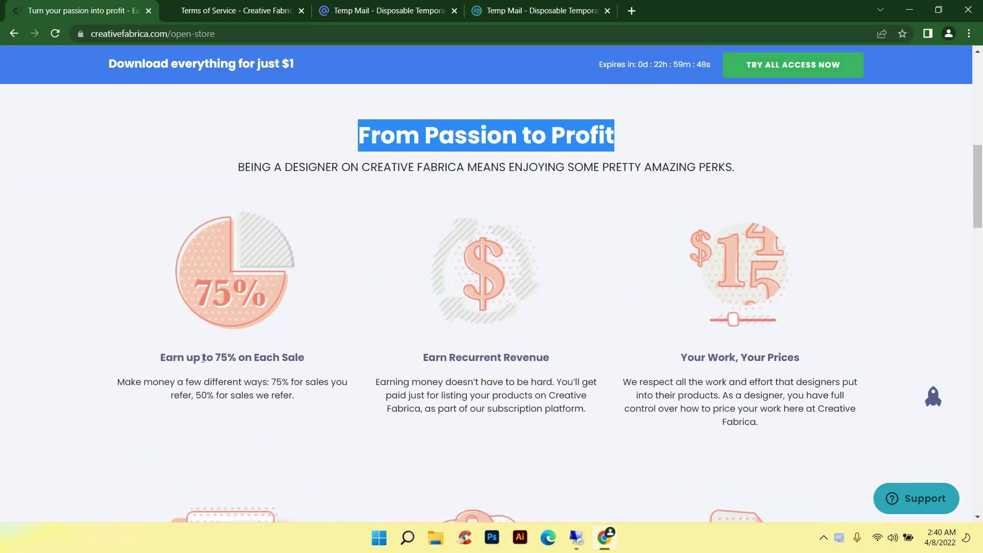
drag(159, 359, 308, 359)
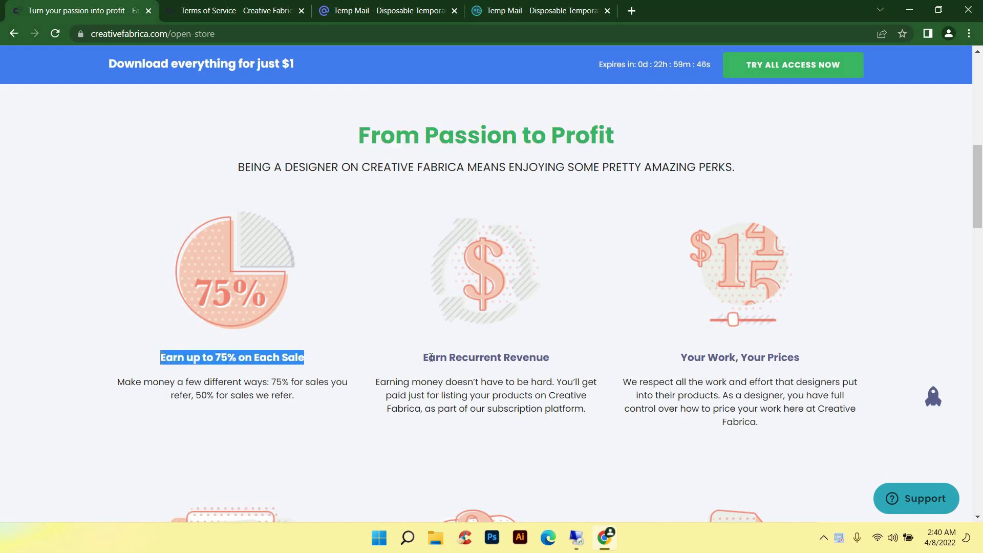
drag(428, 358, 544, 358)
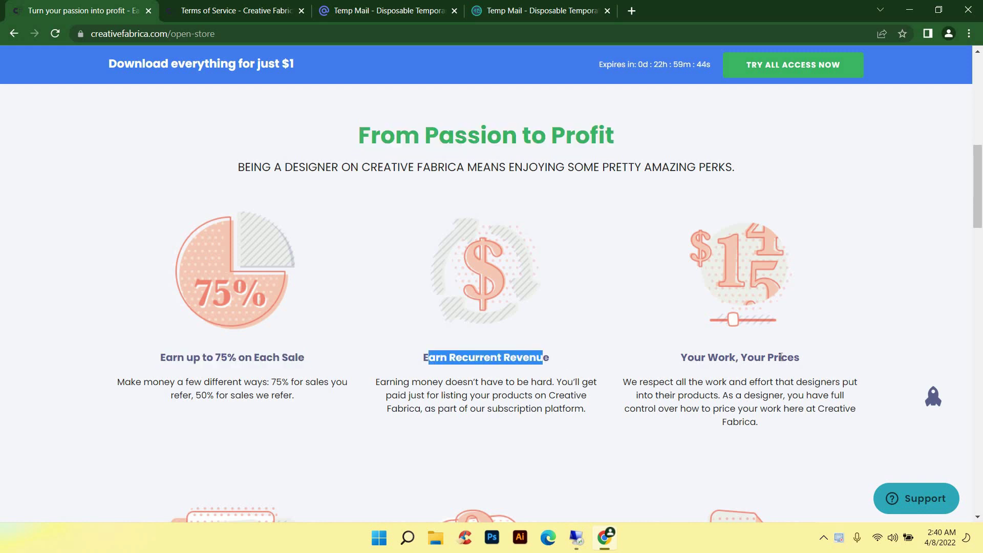
drag(694, 358, 800, 358)
scroll(241, 338, down, 5)
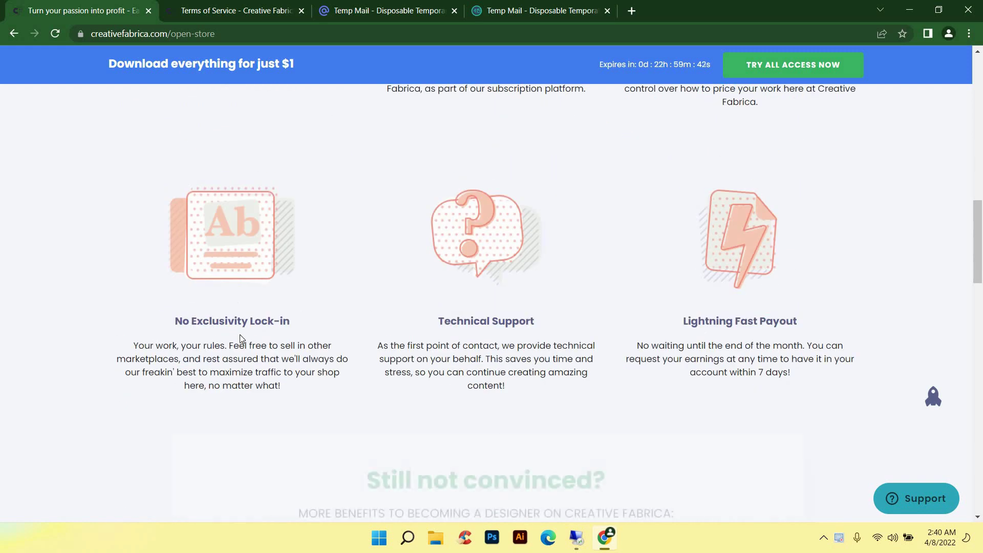
scroll(628, 217, down, 2)
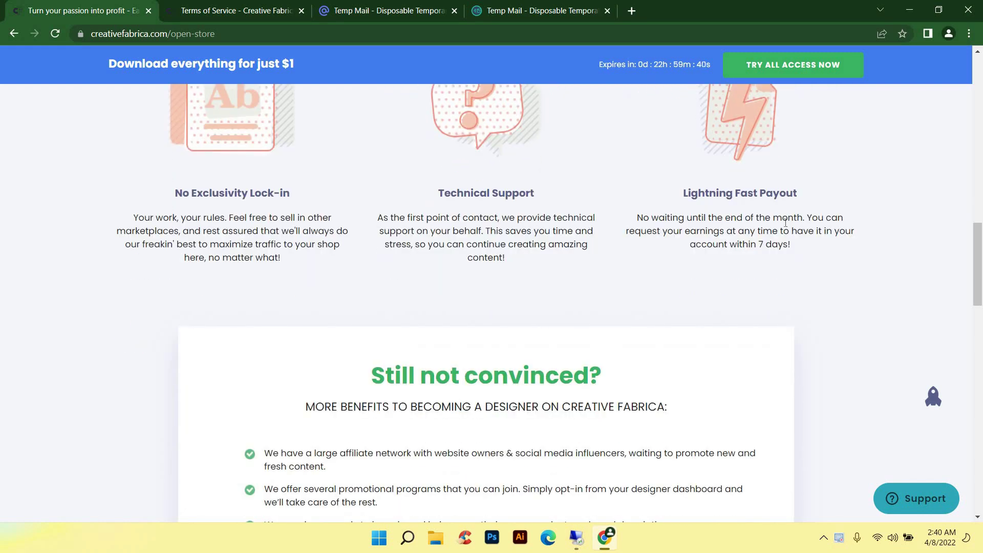
scroll(791, 235, down, 3)
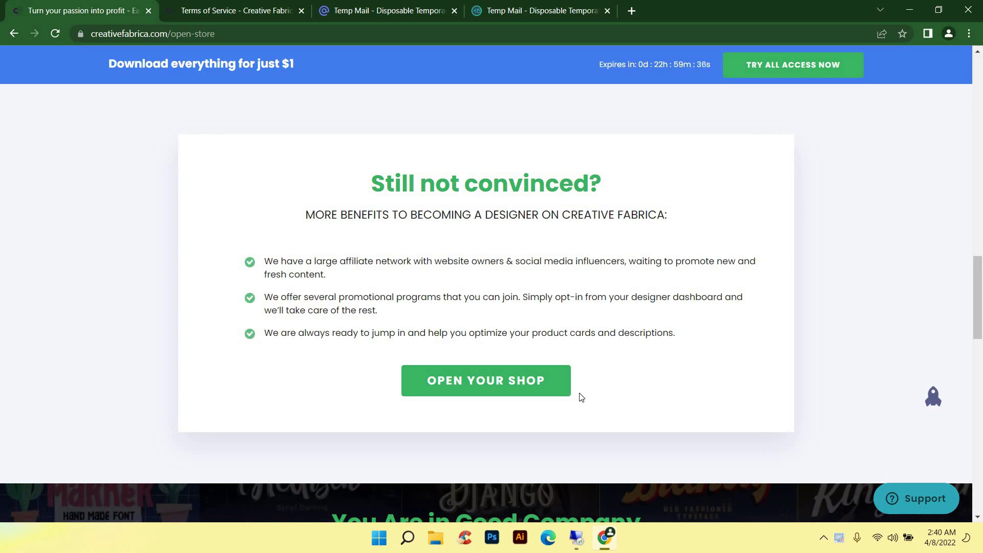
scroll(632, 392, down, 5)
scroll(628, 391, down, 5)
scroll(625, 366, down, 3)
scroll(625, 366, up, 8)
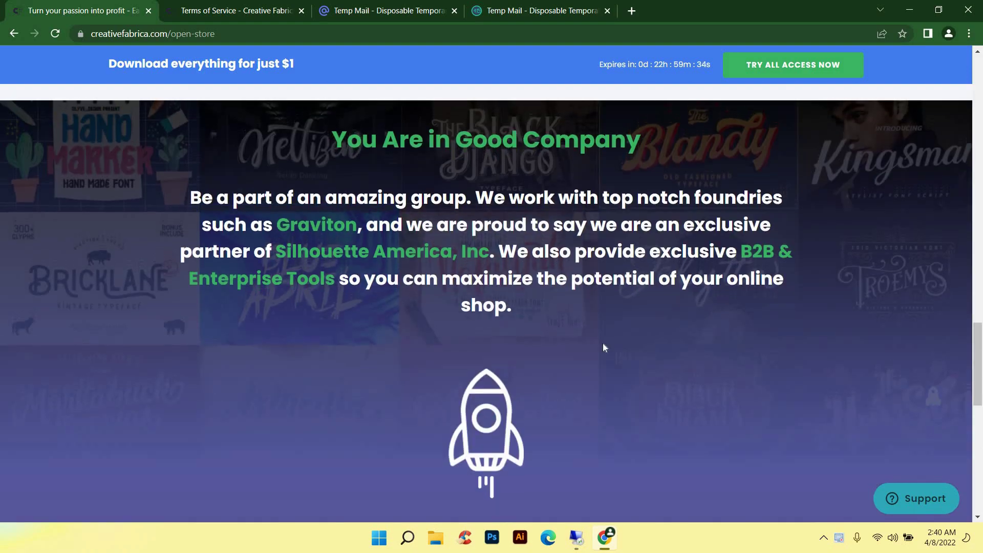
scroll(604, 345, up, 8)
scroll(512, 308, down, 3)
scroll(455, 281, down, 2)
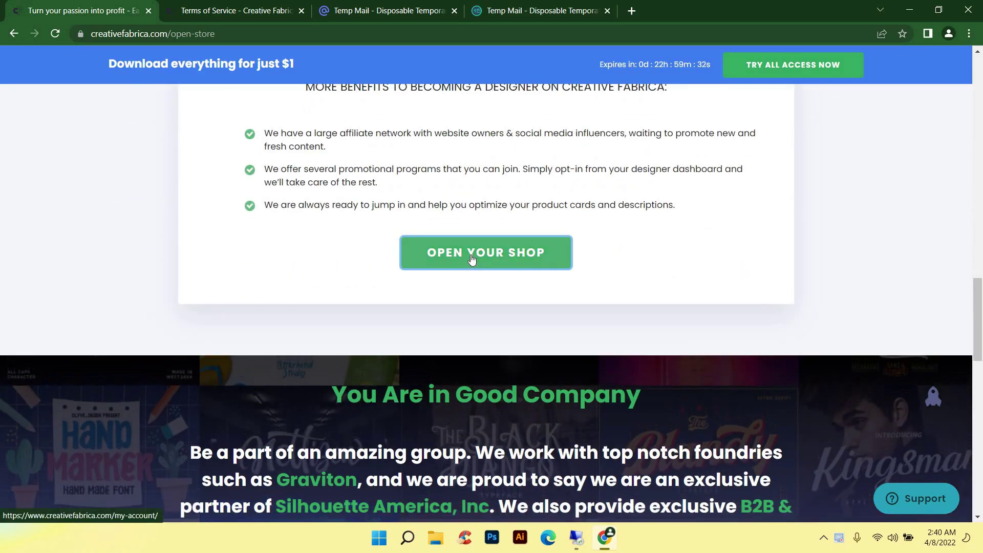
- Choose OPEN YOUR SHOP, then on My Account turn the account into a designer account
click(472, 258)
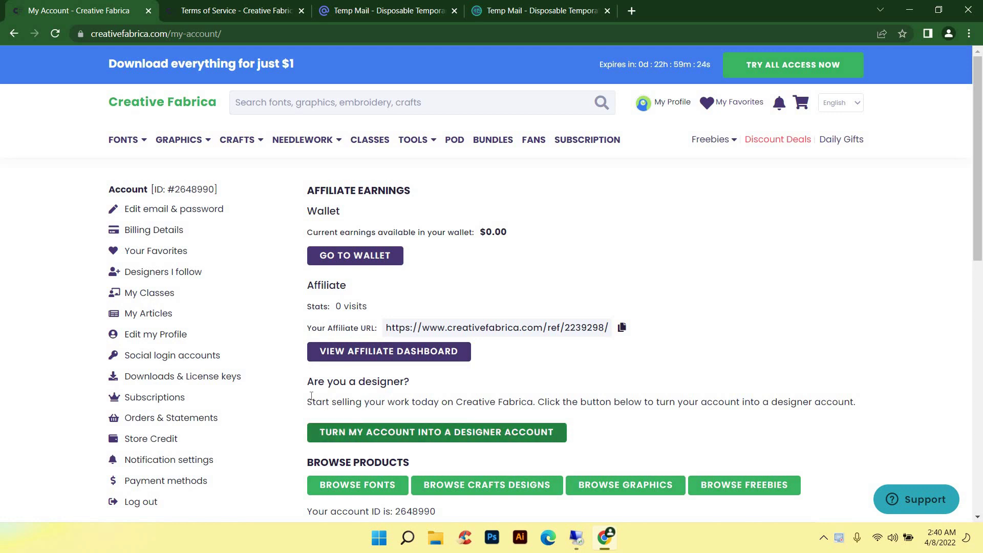
drag(306, 383, 496, 389)
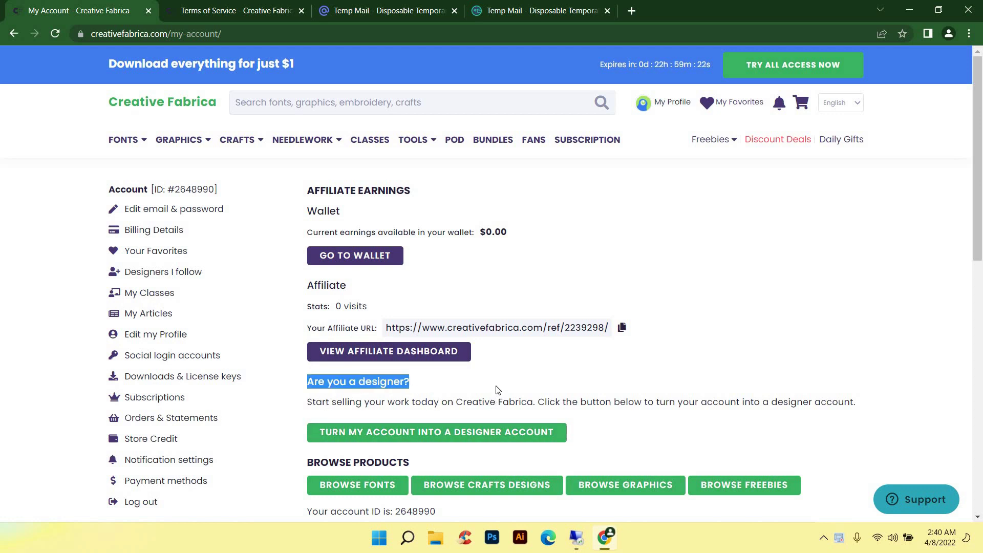
click(475, 389)
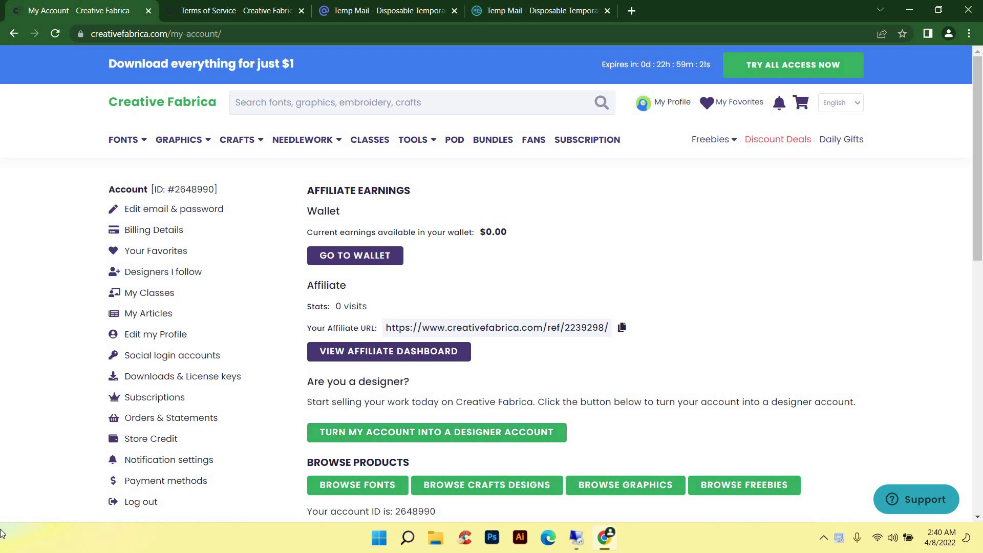
click(450, 437)
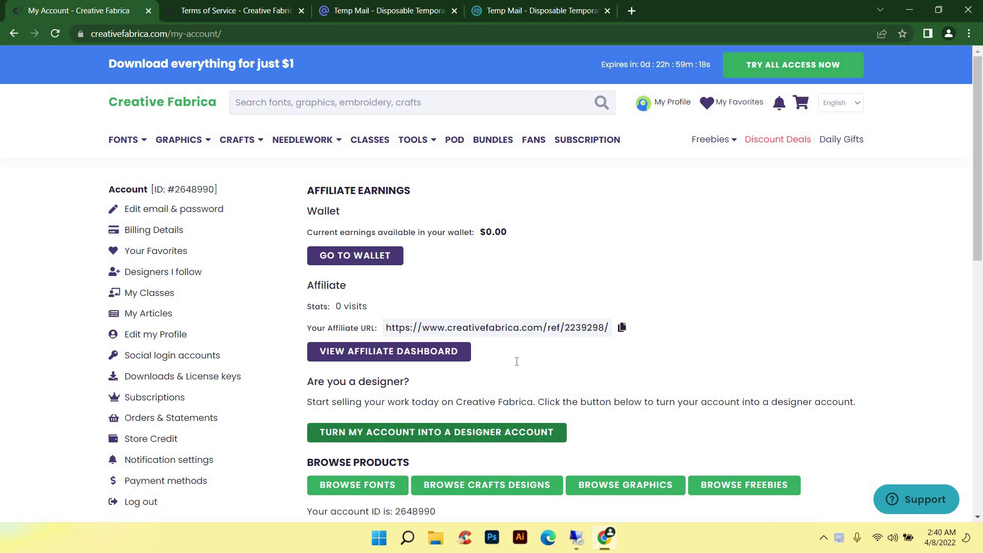
- Enter the full name and the designer name SVG CUT FILES DESIGNS in the Open Shop form
click(402, 127)
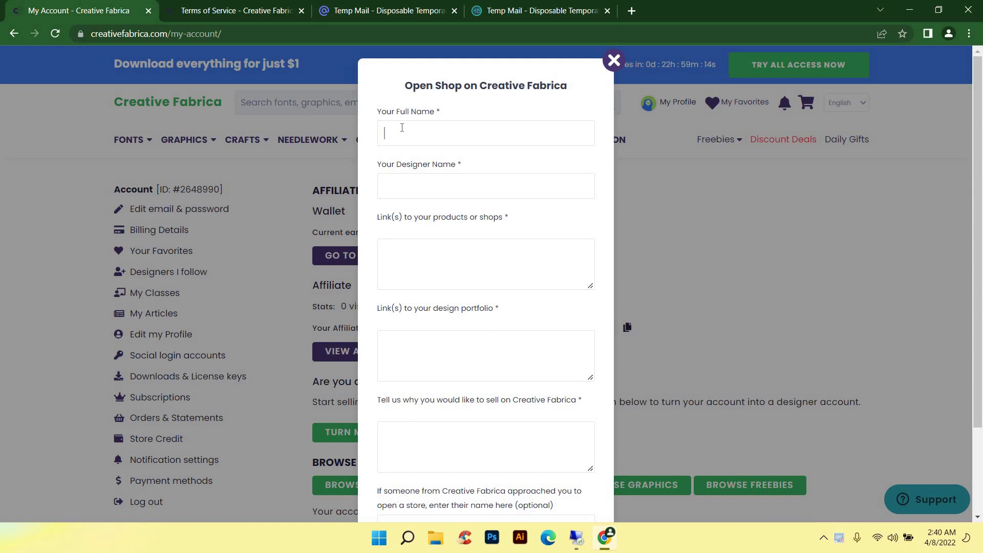
text(M)
key(BackSpace)
key(BackSpace)
text(R)
key(BackSpace)
text(VG)
text( CUT F)
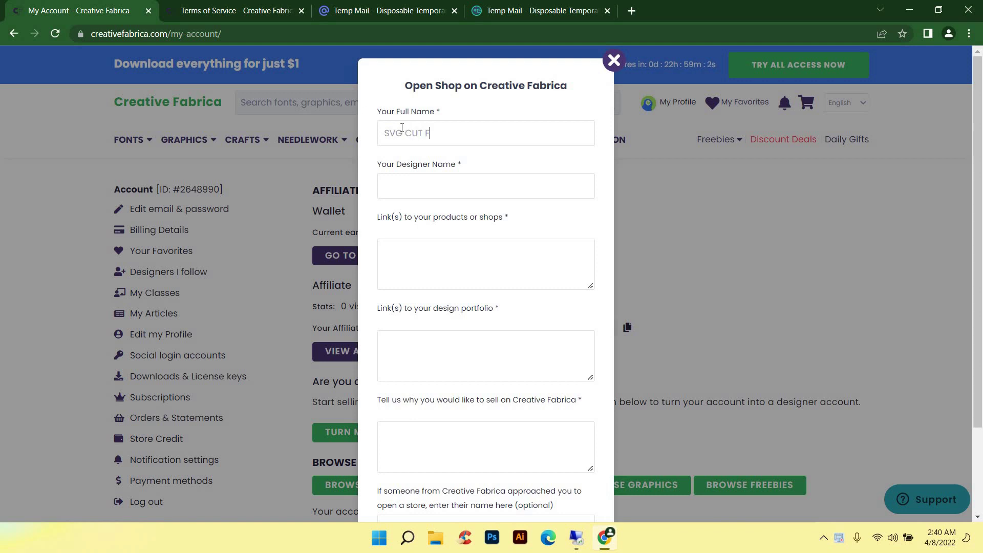
text(ILE)
text(S)
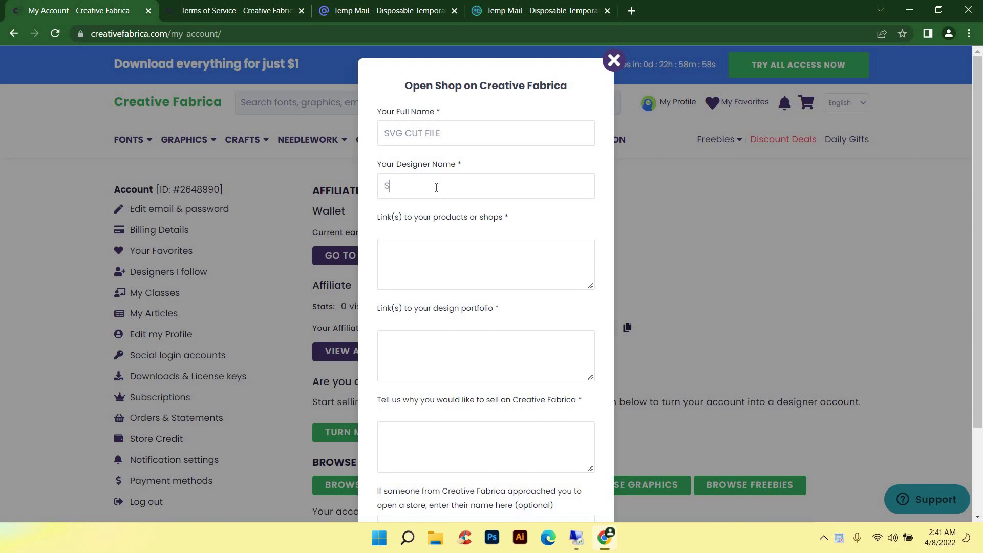
text(VG CUT)
text( FILES D)
text(ESIGNS)
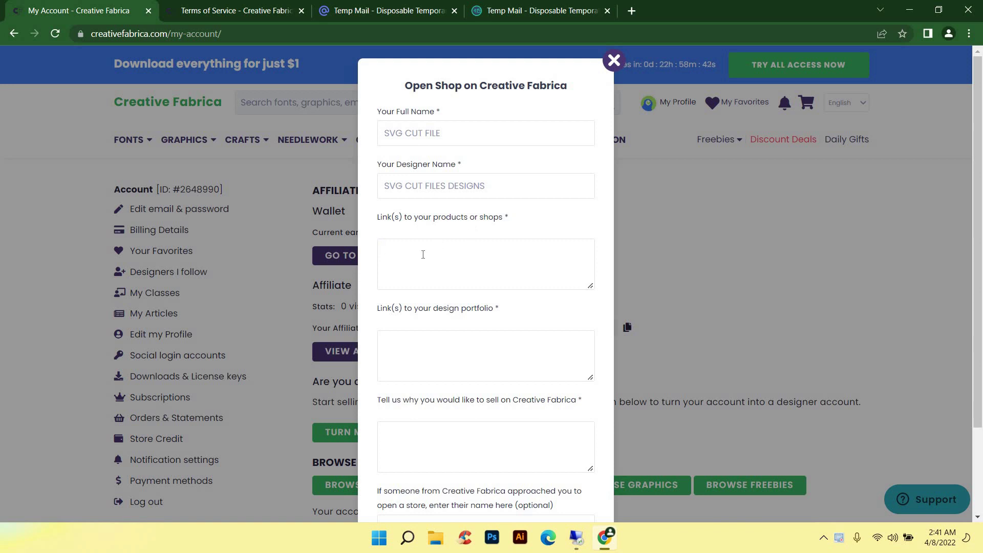
drag(381, 309, 491, 312)
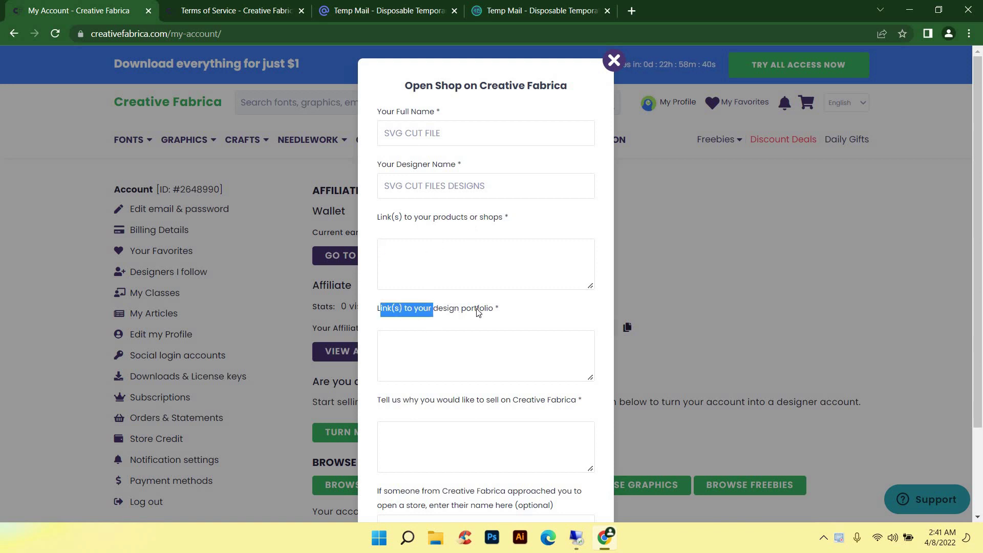
click(465, 343)
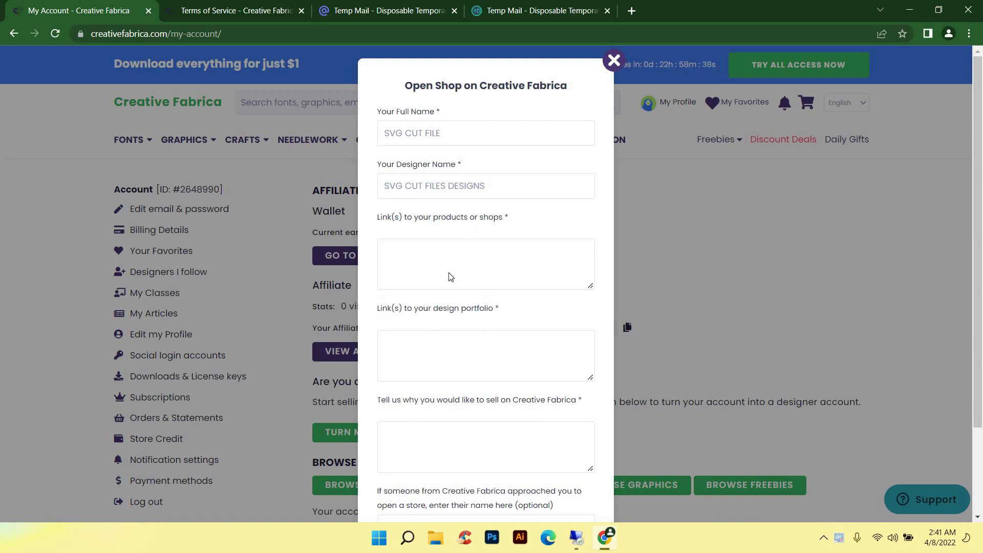
scroll(444, 256, down, 2)
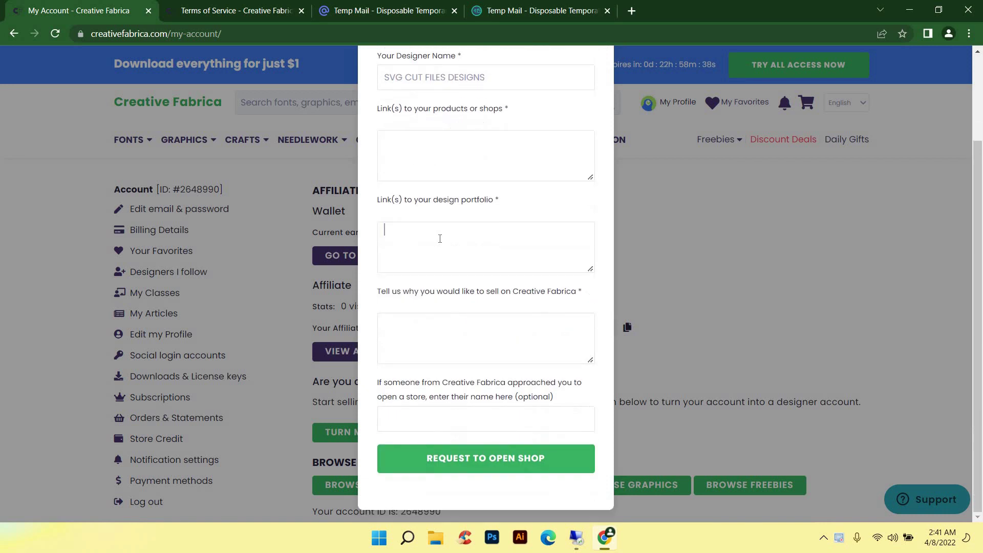
- Search Google for behance in a new tab and open a designer's Behance profile, selecting its URL
click(633, 12)
text(behanc)
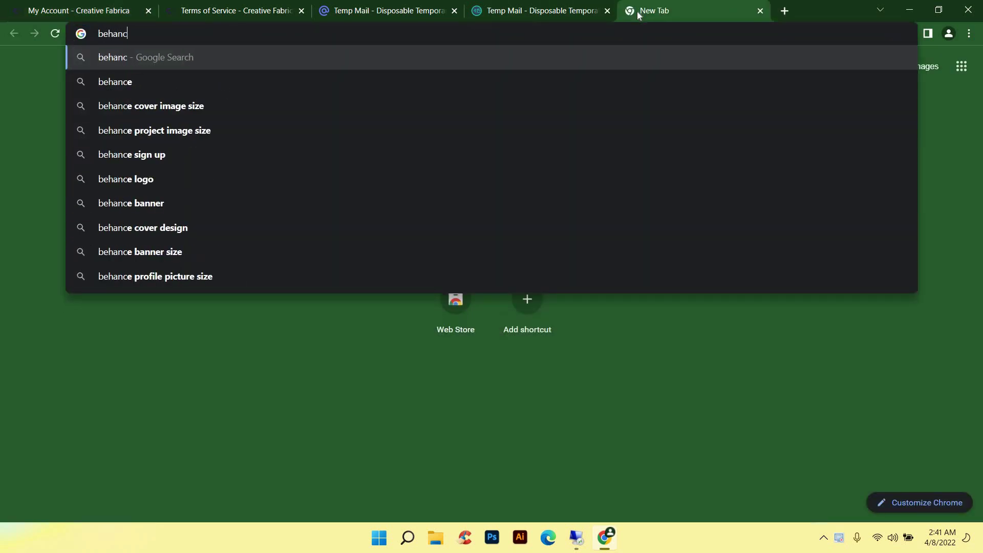
text(e)
key(Return)
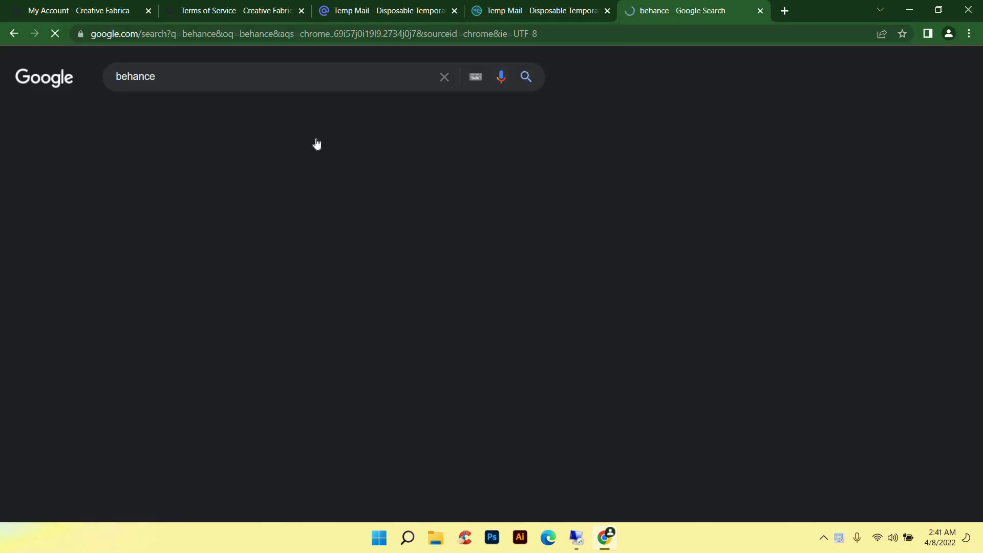
click(150, 187)
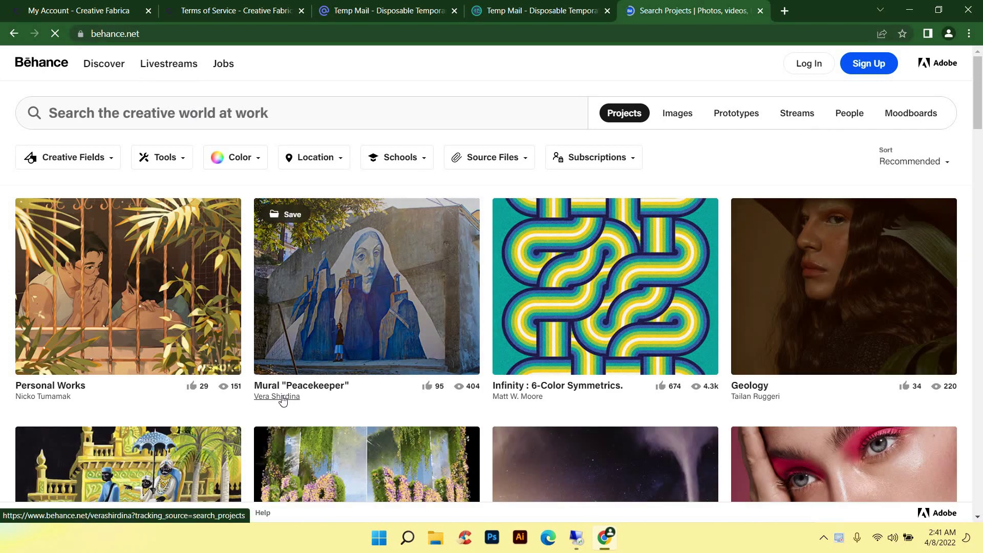
click(282, 399)
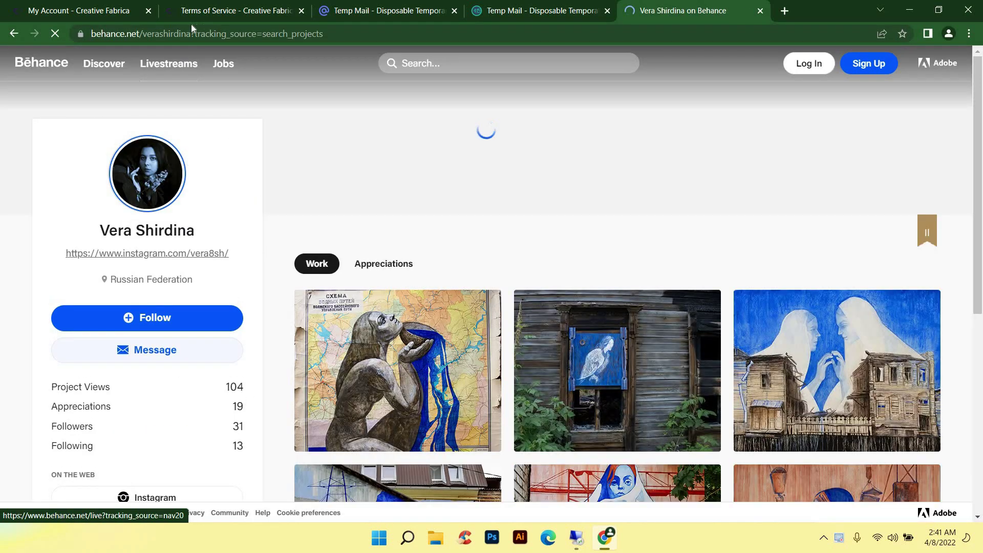
drag(190, 34, 91, 34)
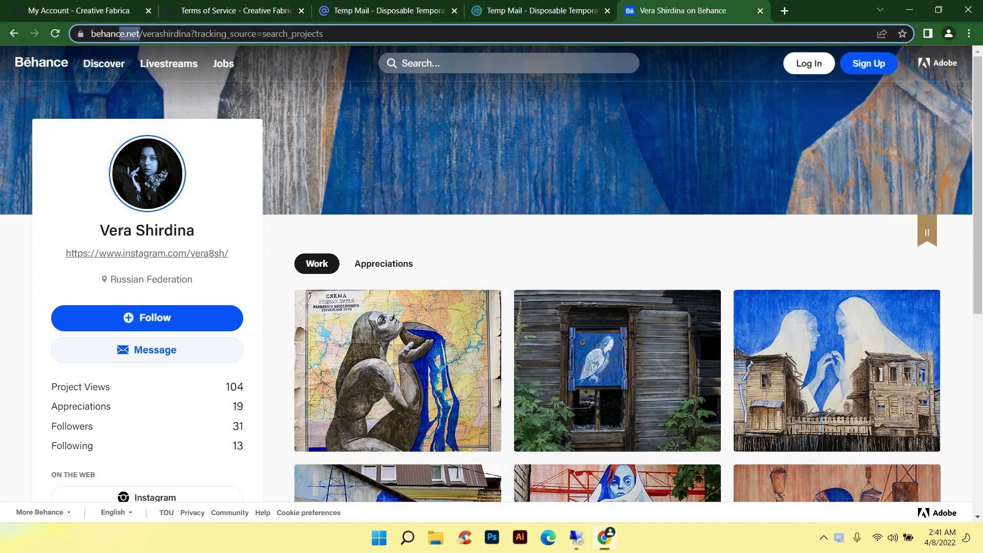
click(236, 10)
click(77, 10)
text(https://www.behance.net/)
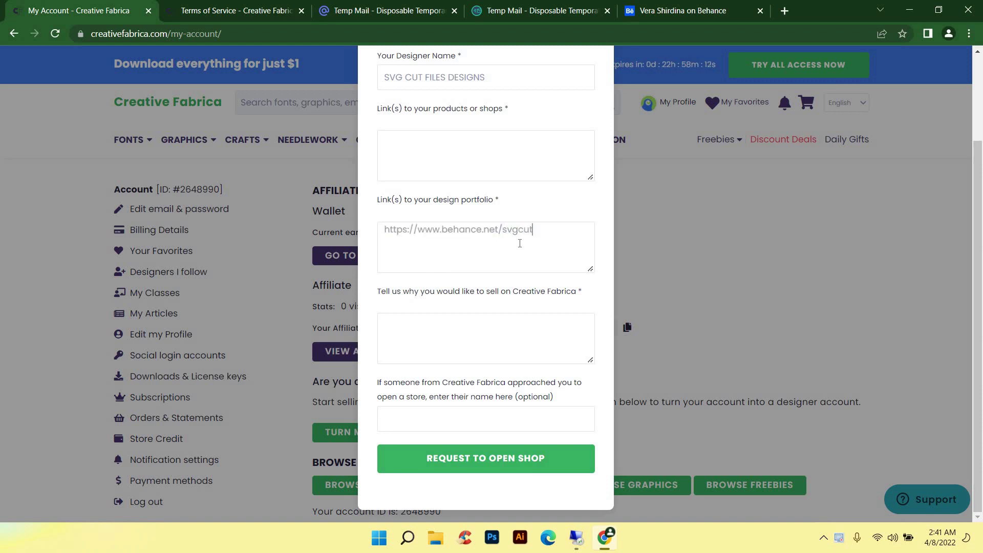
text(22)
shift+click(386, 229)
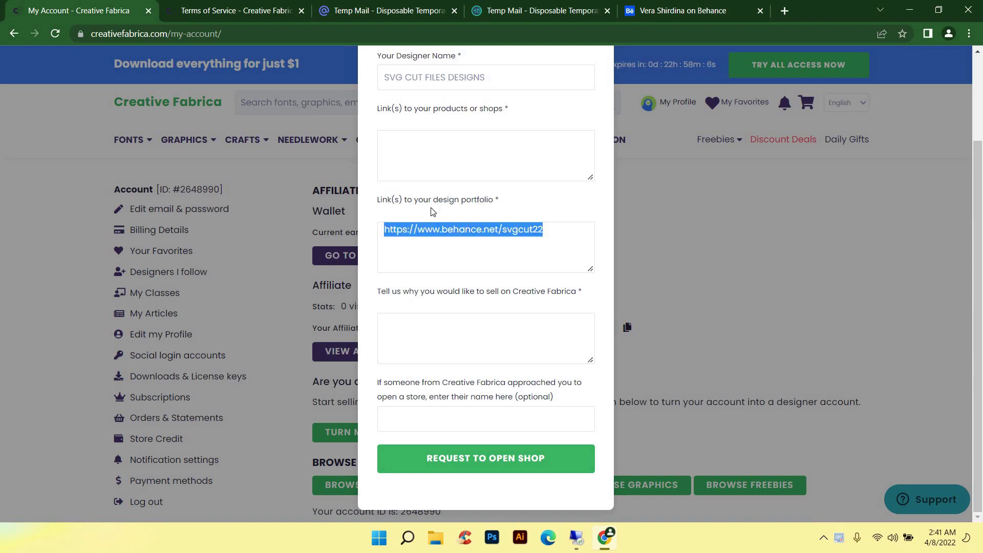
click(438, 147)
text(https://www.behance.net/svgcut22)
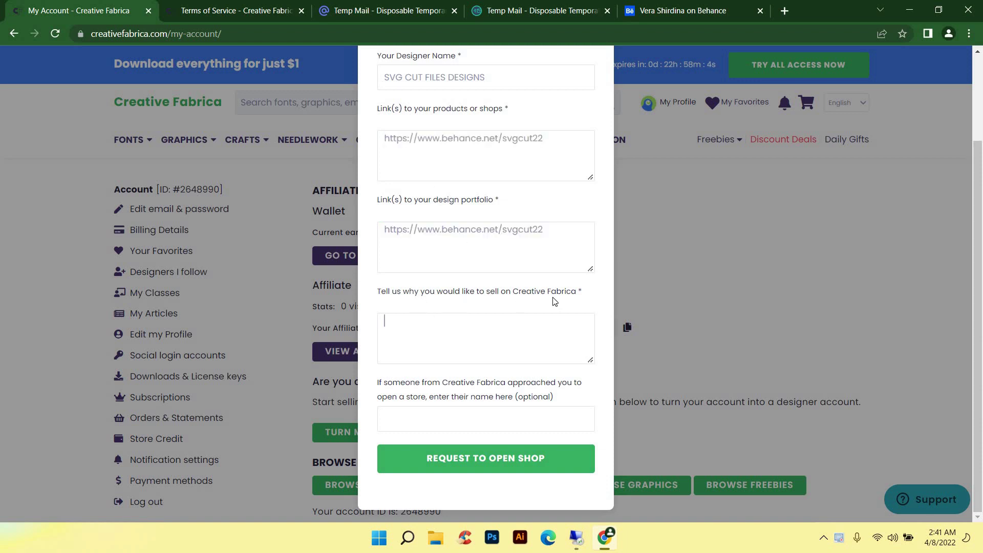
drag(582, 292, 377, 291)
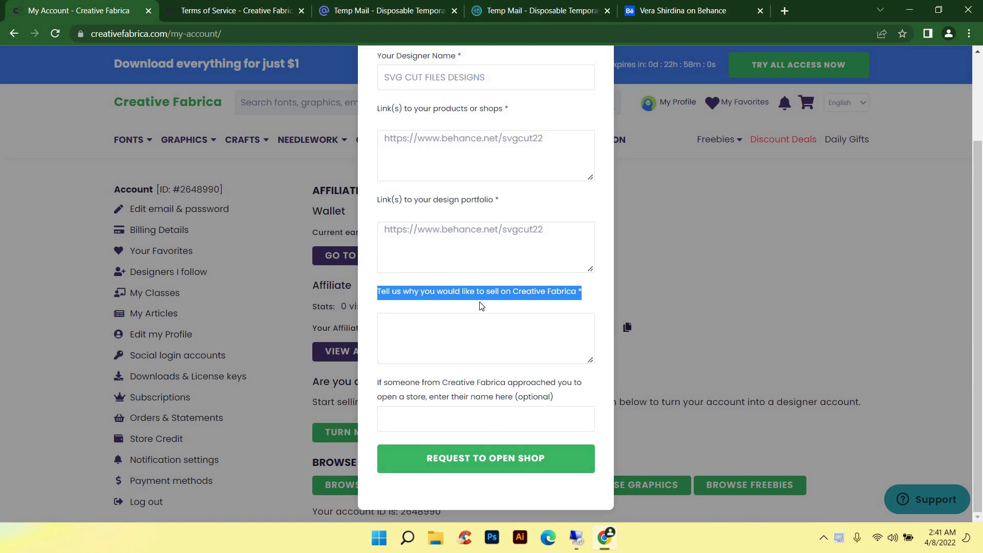
- Start the reason message with 'Dear CF Team,' and 'I love Creative Fabrica, I hope', fixing typos
click(418, 320)
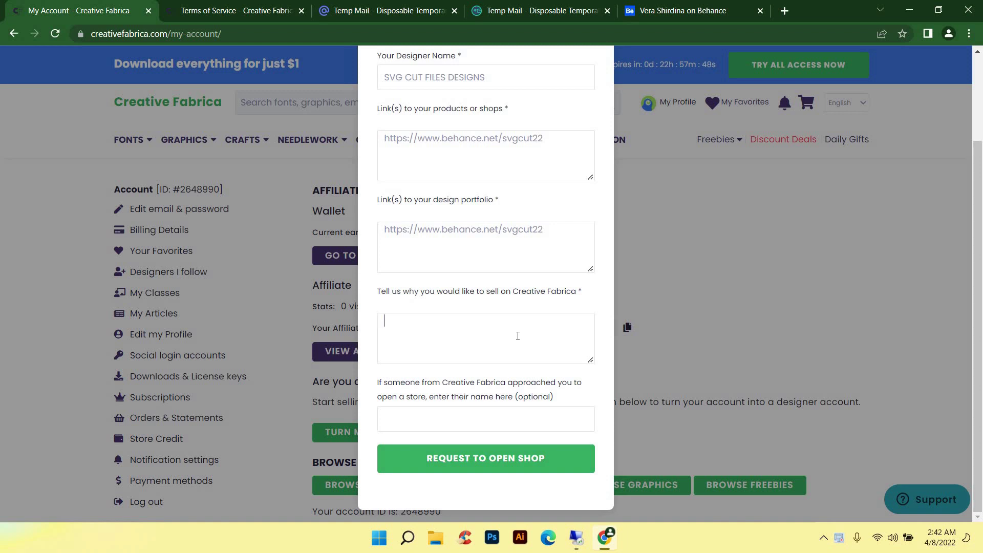
text(Dear C)
text(F )
text(Tea)
text(m,)
key(Return)
text(I)
text(ove)
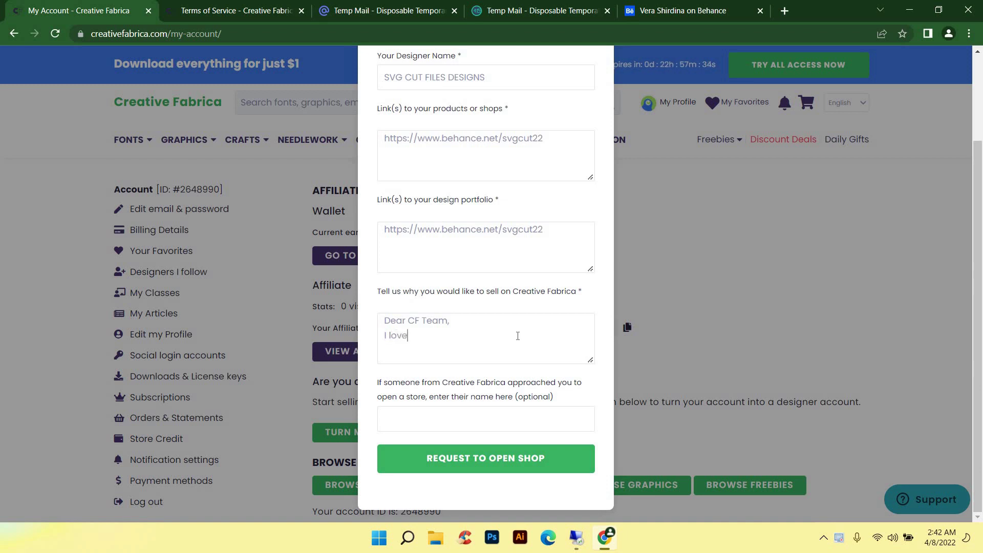
text( Creati)
text(ve F)
text(av)
text(b)
text(ica)
text(, )
text(I)
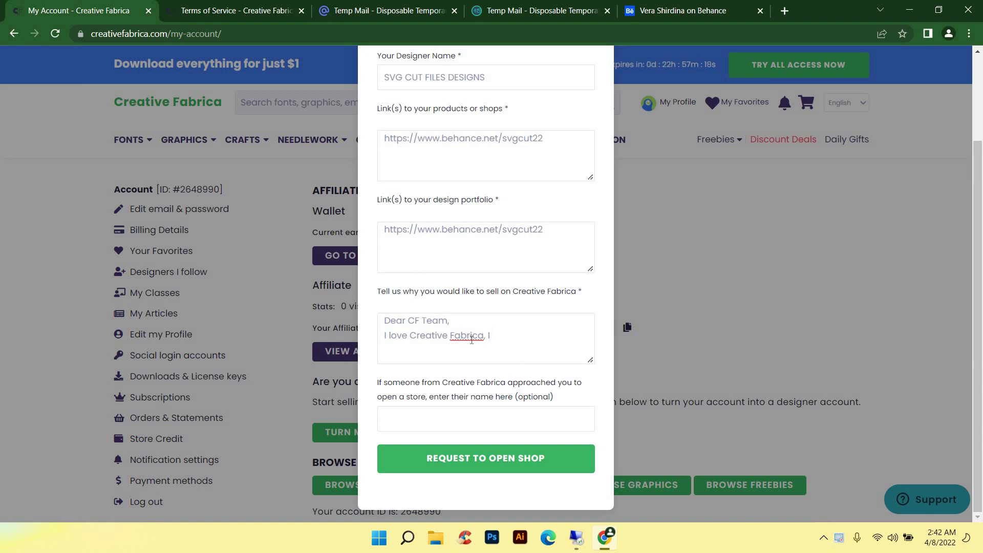
click(499, 336)
key(BackSpace)
key(BackSpace)
text(I ho)
text(pe)
key(BackSpace)
key(BackSpace)
- Finish the message with 'my best Design sell in this platform, So Grant my Application' and fix spelling
text(ope my )
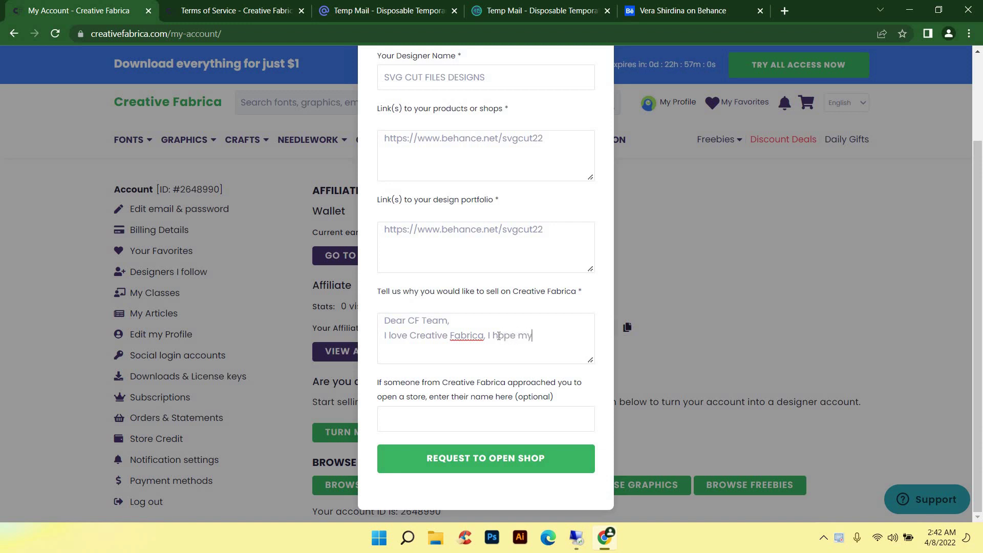
text(best)
text( Desi)
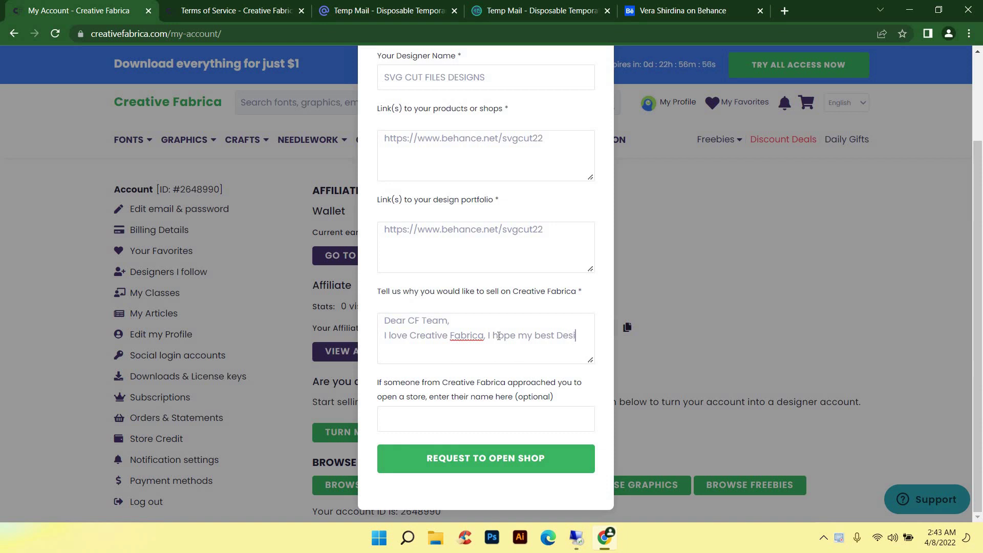
text(gn se)
text(ll in )
text(this pl)
text(atform)
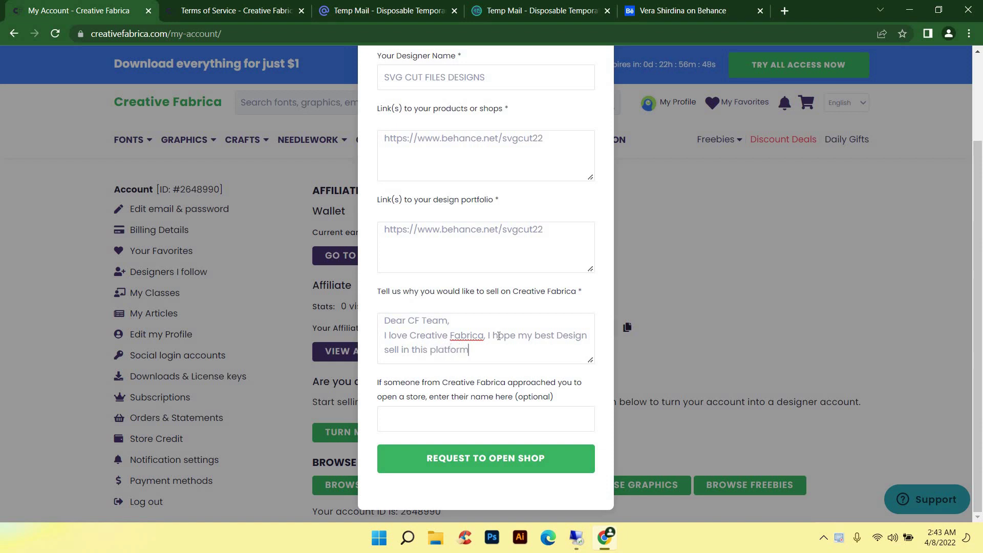
text(, So)
text(G)
text(rant )
text(my )
text(Apli)
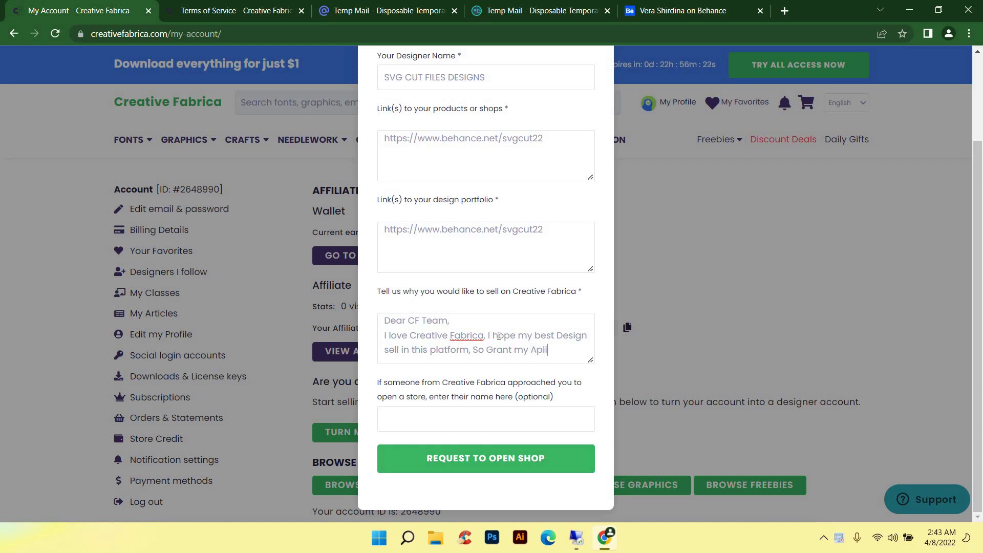
text(cation)
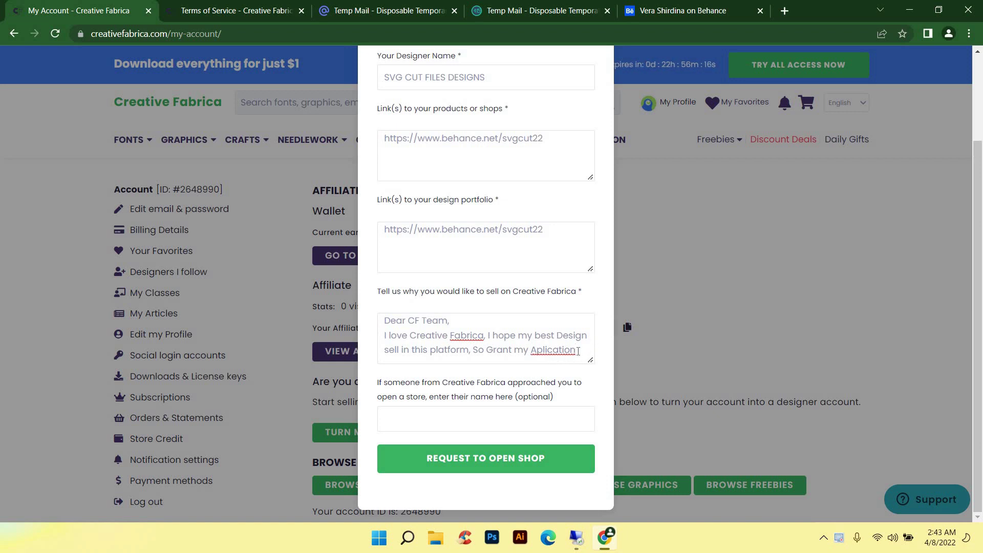
click(542, 352)
text(p)
click(453, 337)
key(BackSpace)
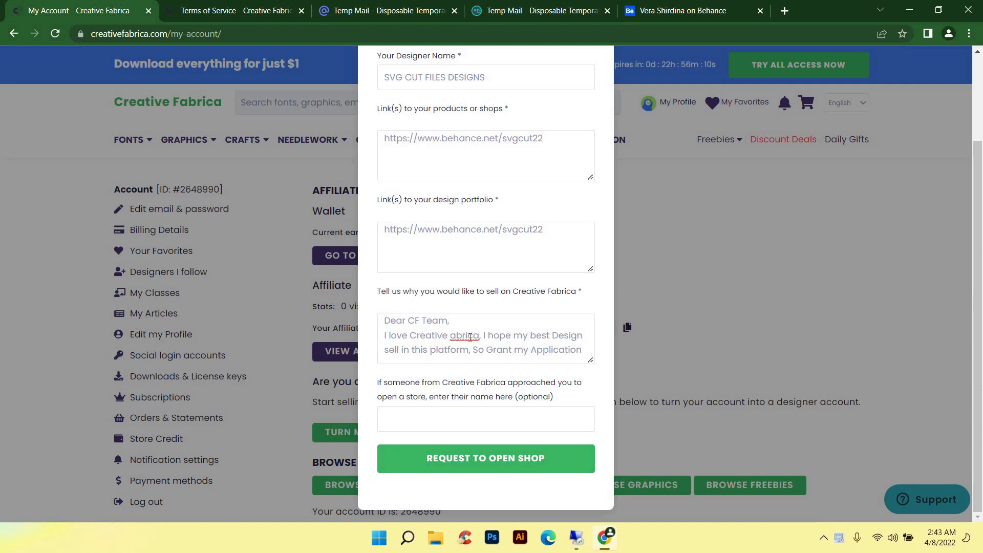
text(f)
click(584, 353)
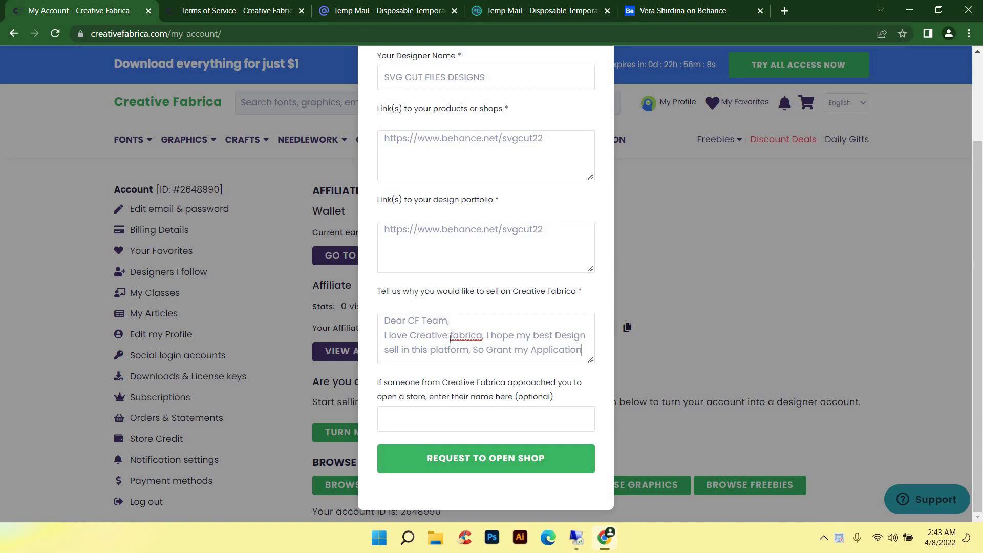
click(450, 336)
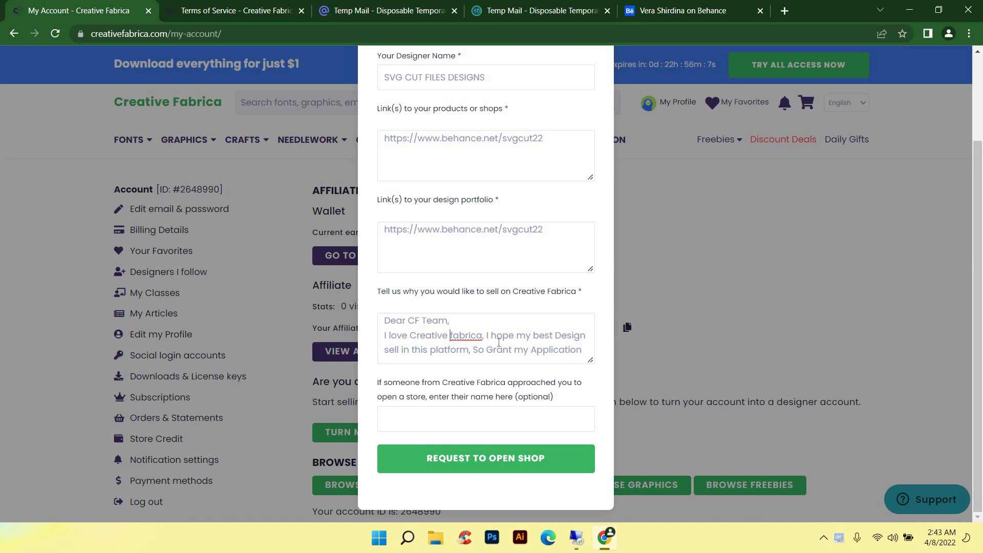
key(BackSpace)
click(587, 352)
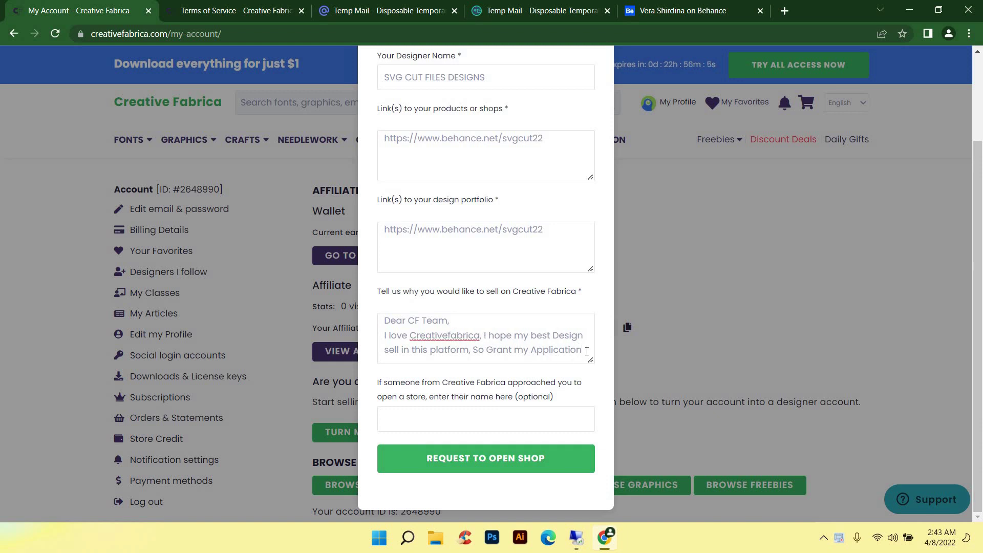
click(450, 336)
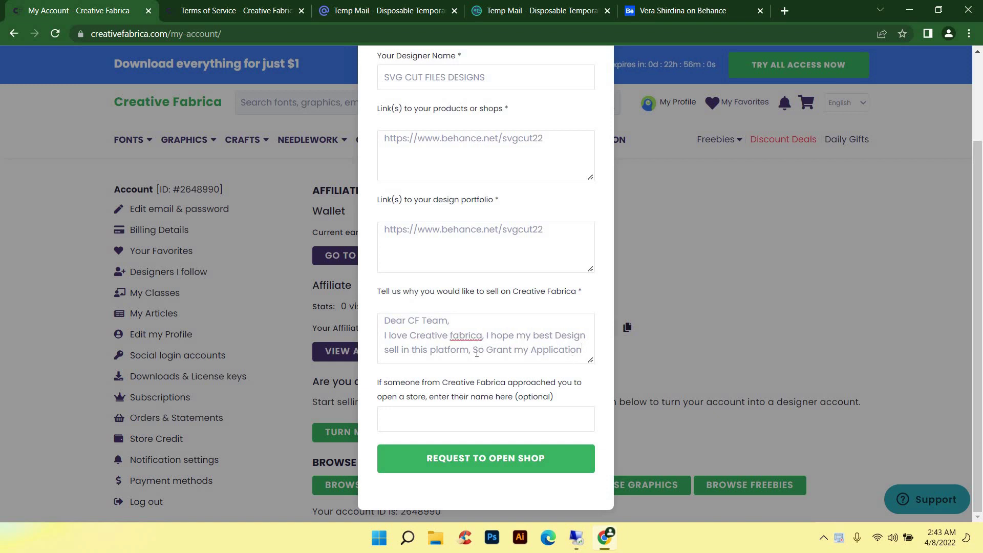
text(.)
- Leave the optional referrer field empty and submit the Open Shop request
click(453, 415)
mouse_move(378, 384)
mouse_down()
mouse_move(534, 393)
mouse_move(461, 396)
mouse_up()
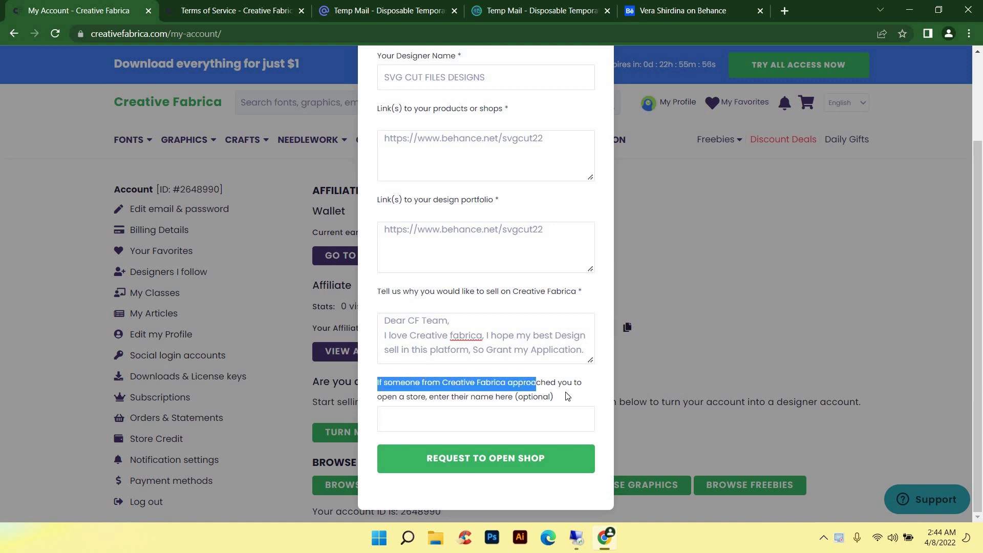
click(447, 404)
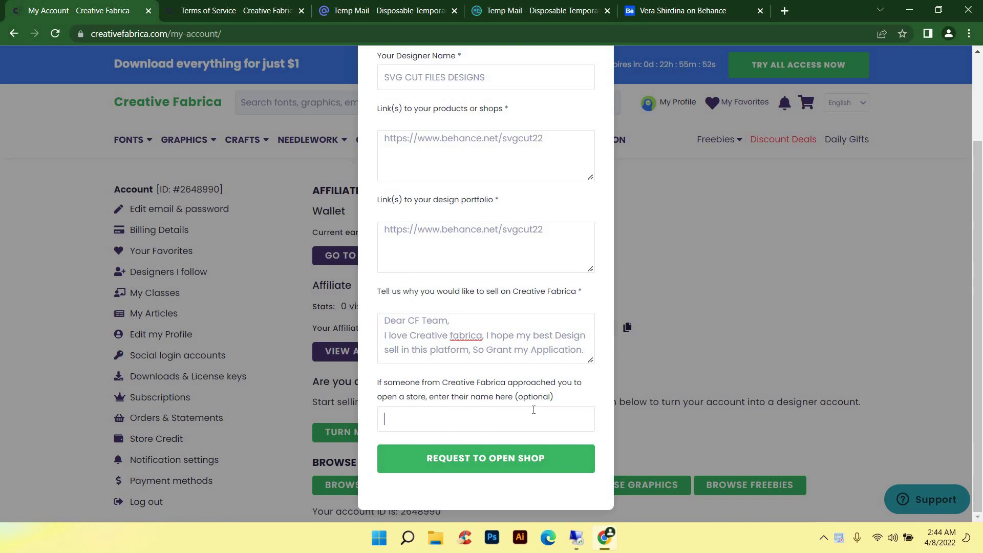
drag(554, 398, 509, 399)
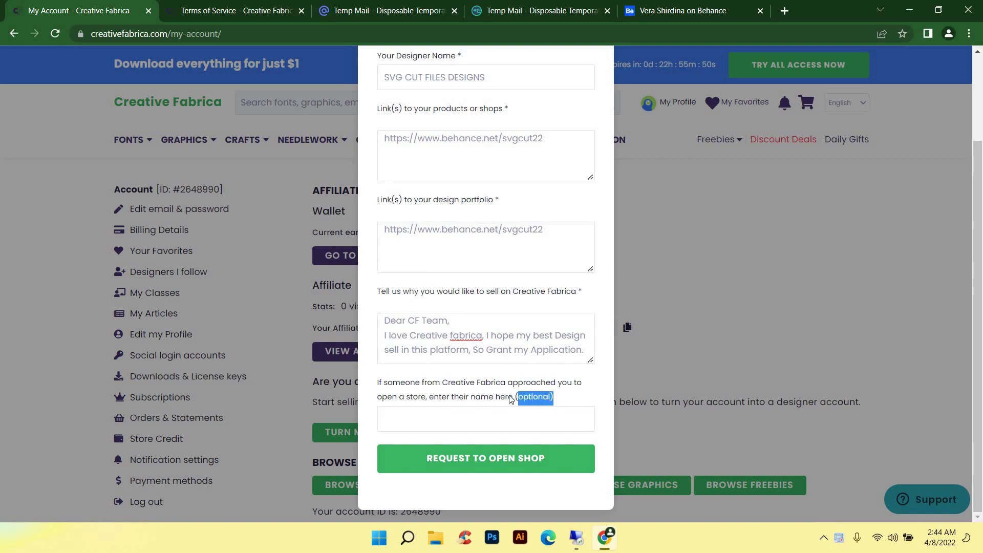
scroll(511, 220, up, 2)
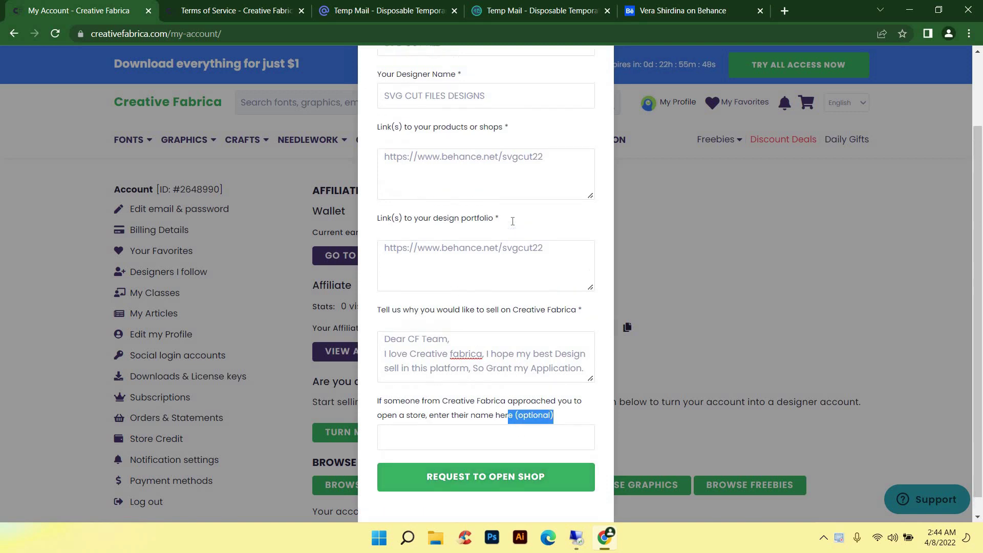
scroll(510, 309, down, 2)
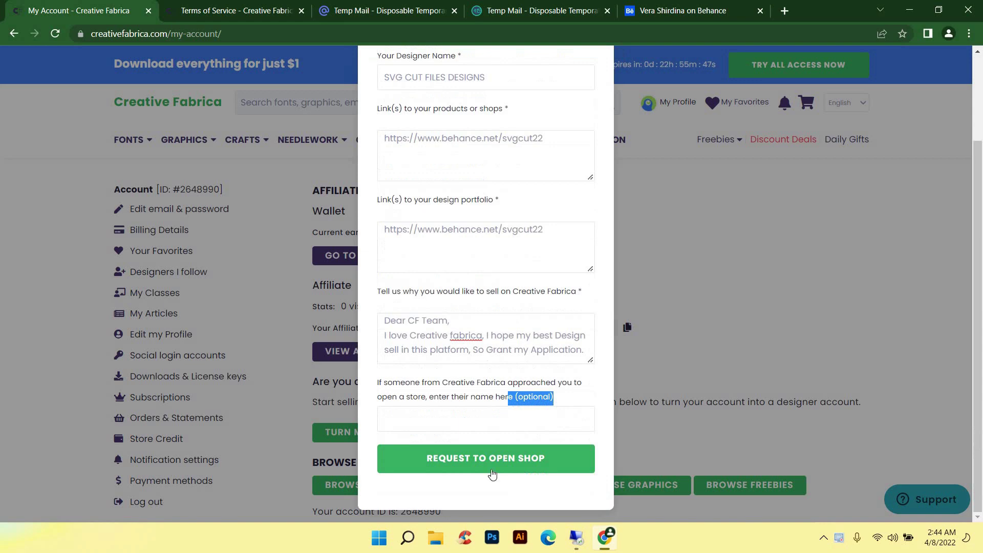
click(530, 461)
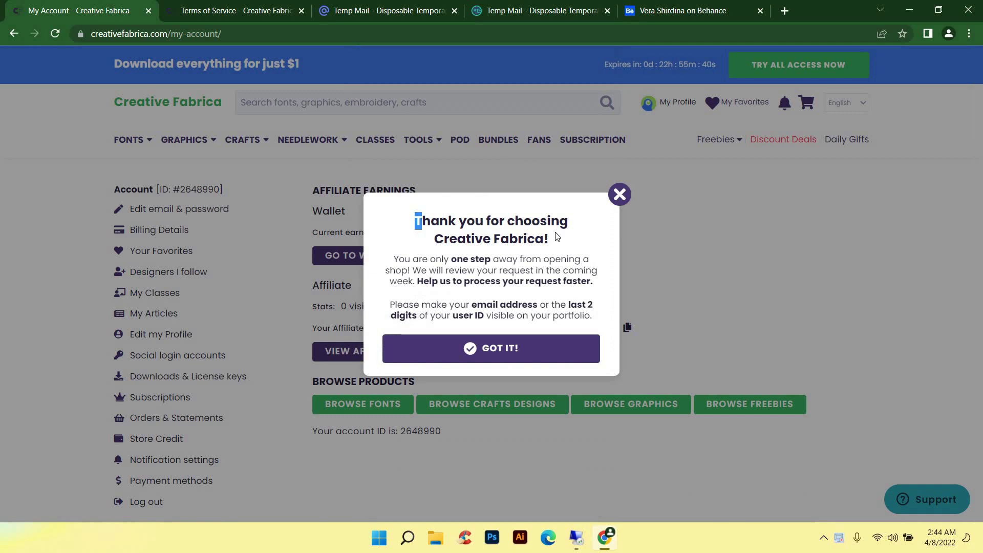
- Read the thank-you message about the review timeline and user ID, then dismiss it
drag(557, 236, 395, 254)
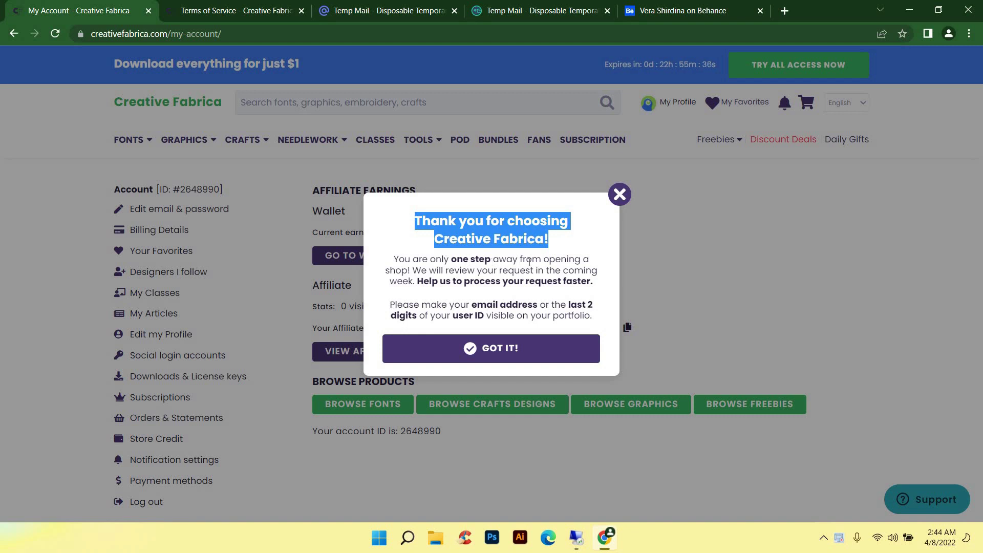
drag(539, 259, 581, 260)
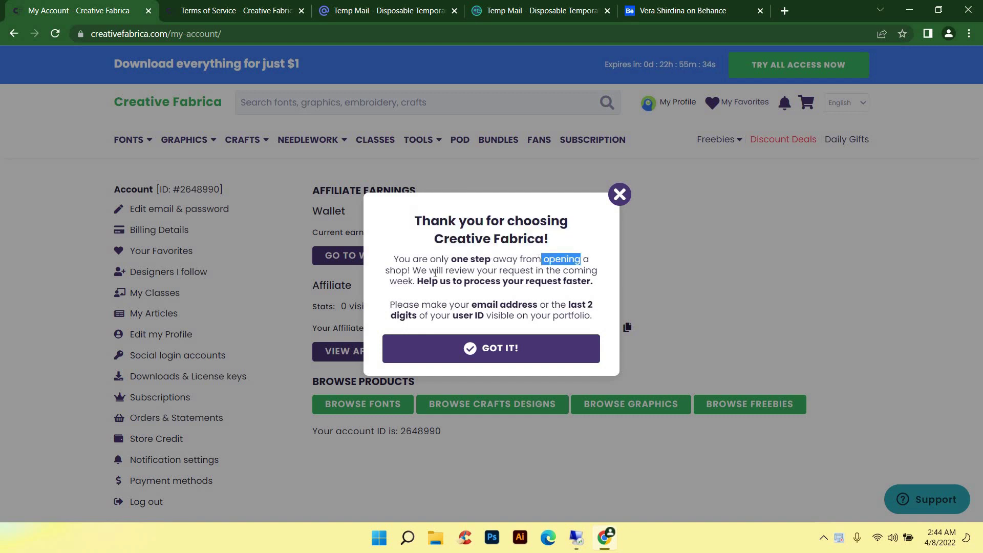
mouse_move(411, 271)
mouse_down()
mouse_move(574, 277)
mouse_move(514, 281)
mouse_move(495, 305)
mouse_up()
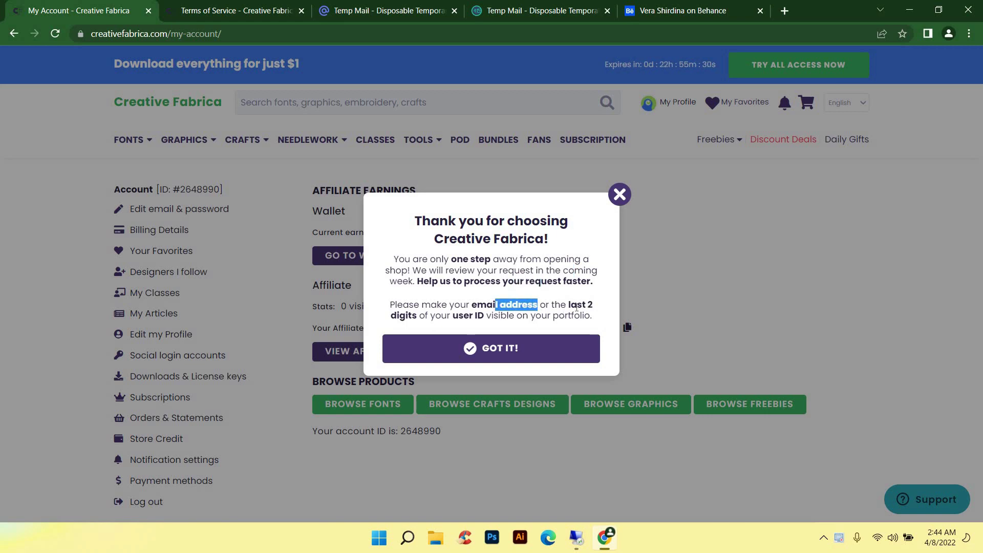
drag(587, 305, 577, 305)
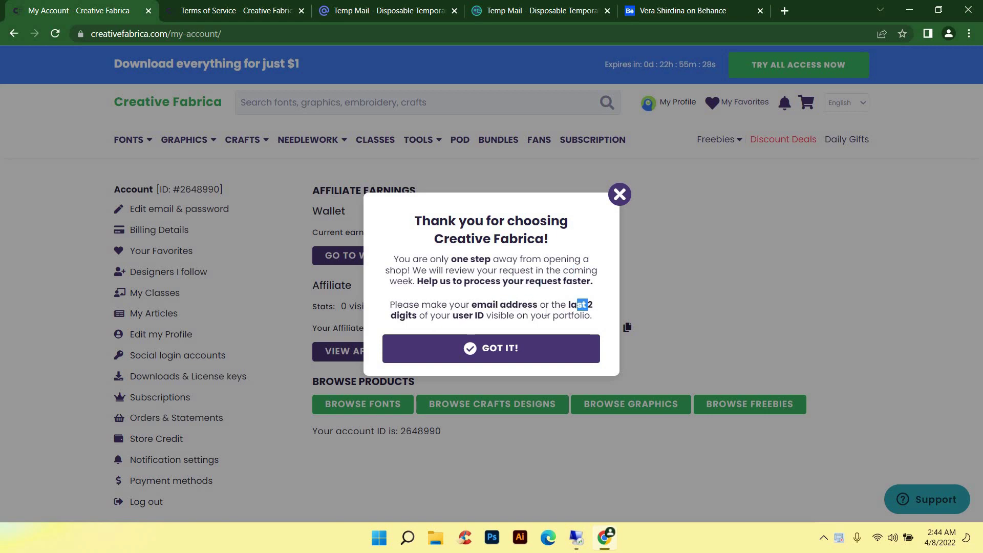
drag(570, 306, 593, 305)
drag(499, 317, 453, 317)
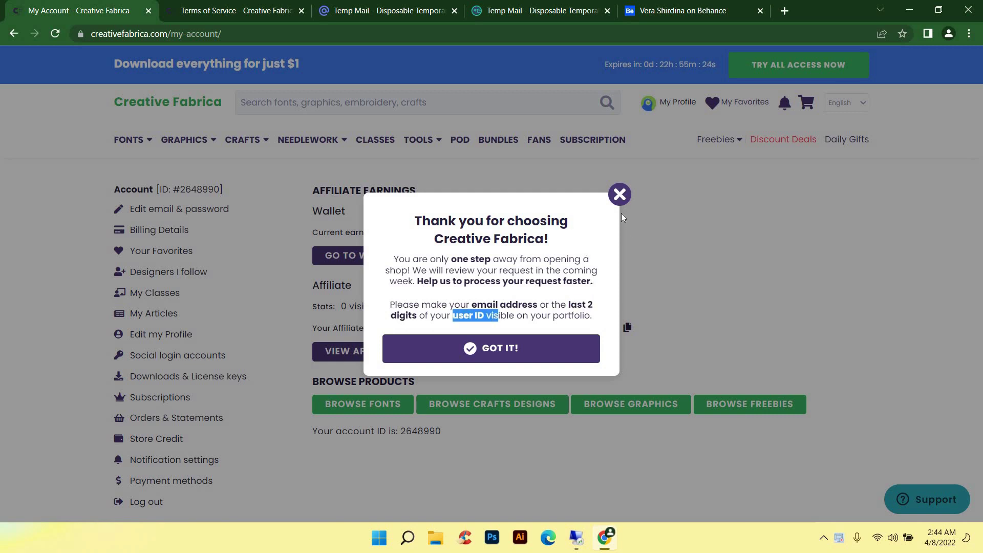
click(620, 196)
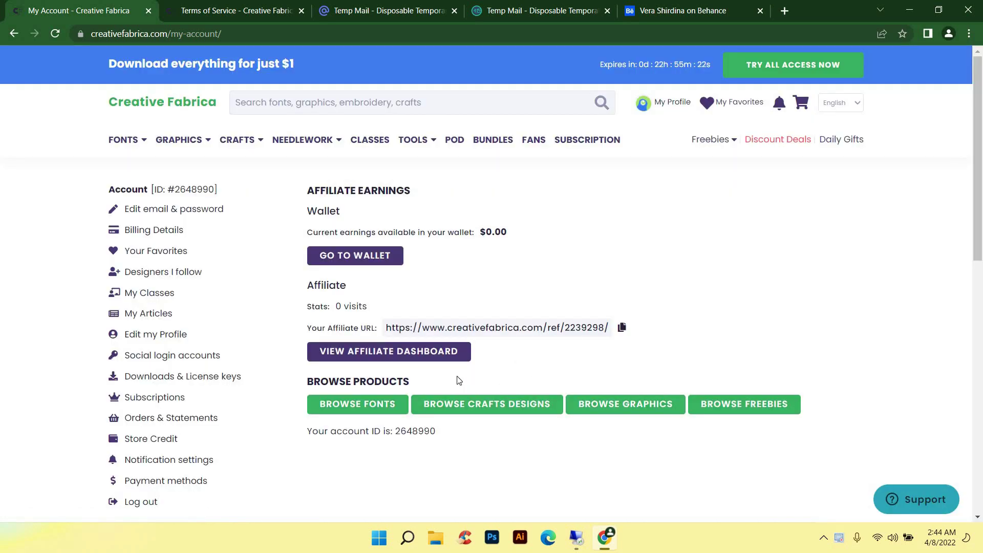
- Check the last two digits of the account ID and return to the Behance profile tab
scroll(441, 306, down, 3)
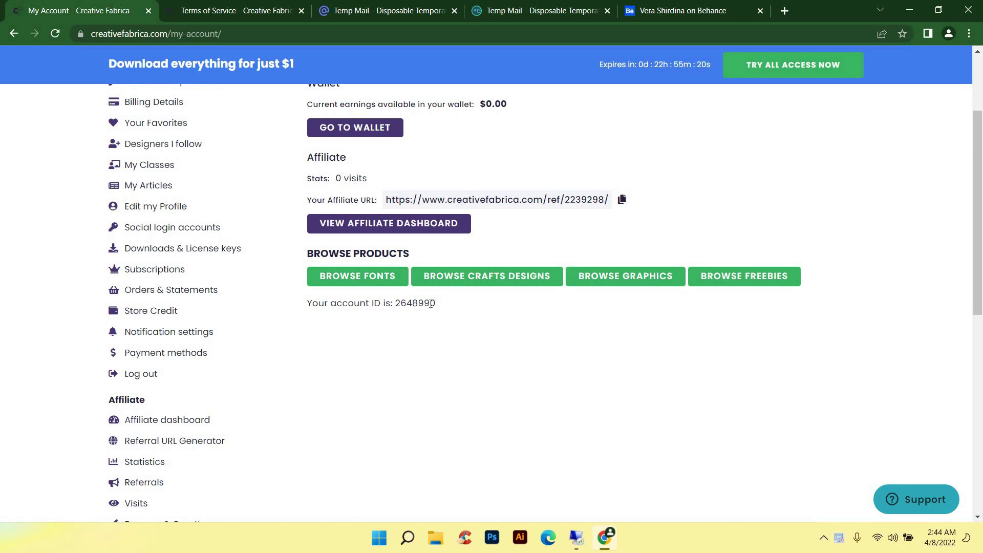
drag(436, 303, 425, 303)
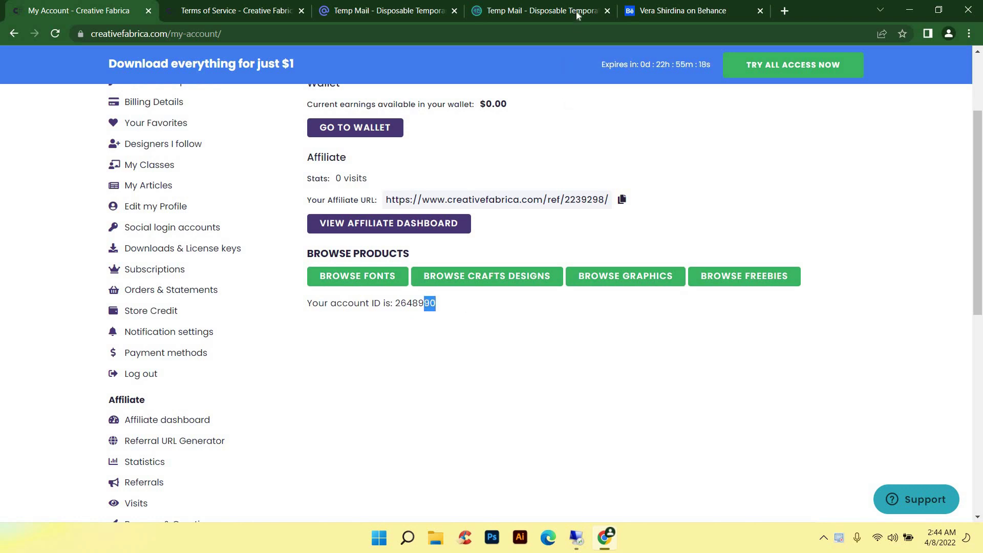
click(646, 10)
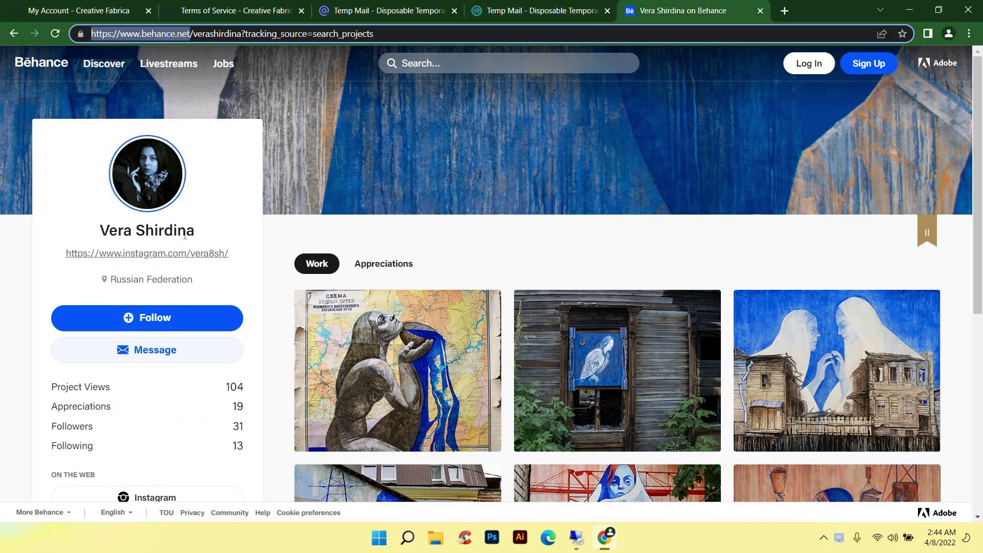
- Look over the Behance profile, then close its tab with Ctrl+W
drag(99, 230, 213, 217)
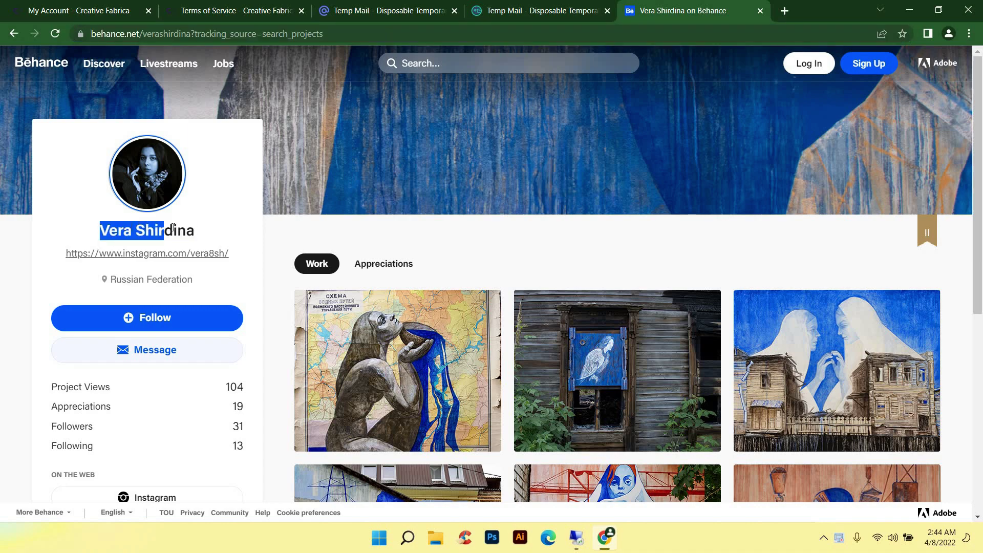
scroll(214, 217, down, 2)
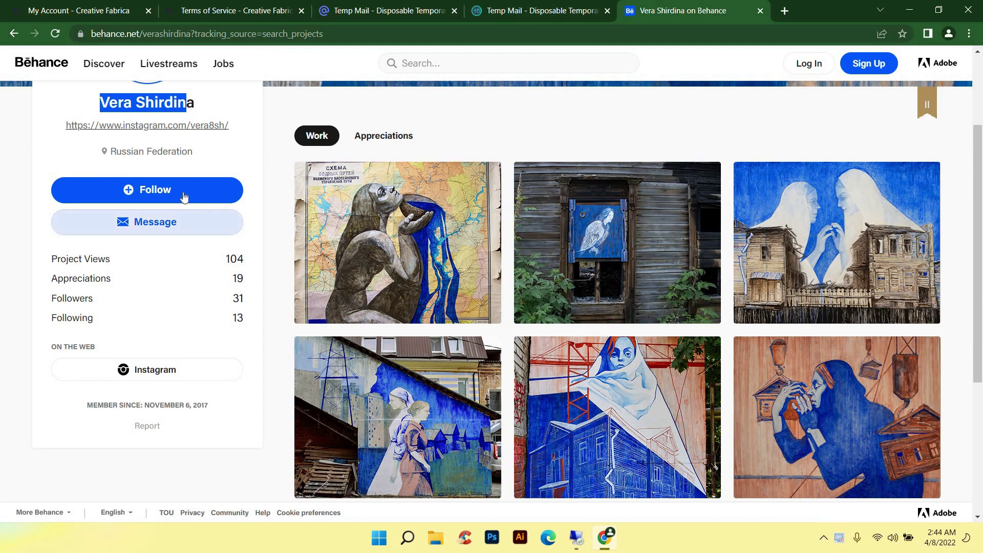
scroll(223, 189, up, 1)
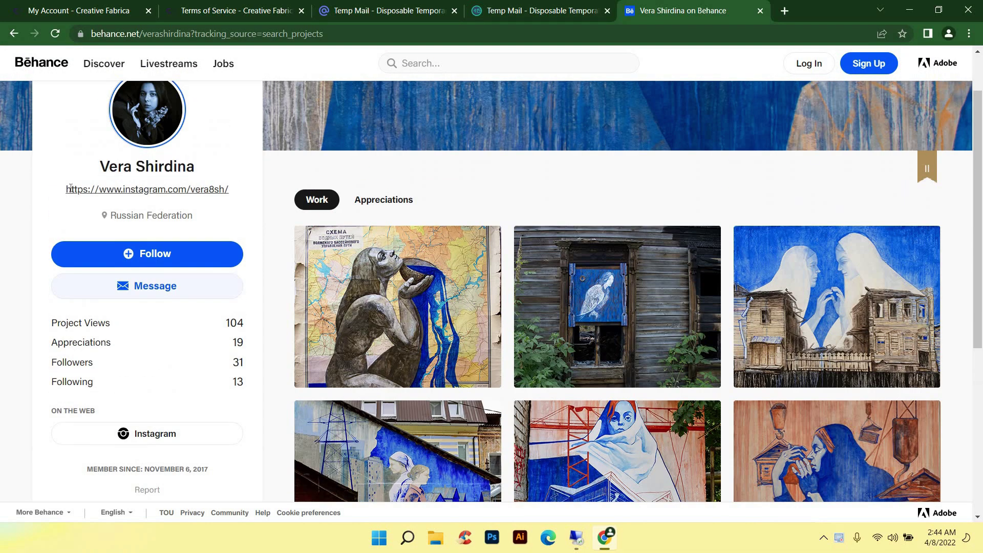
drag(229, 189, 67, 192)
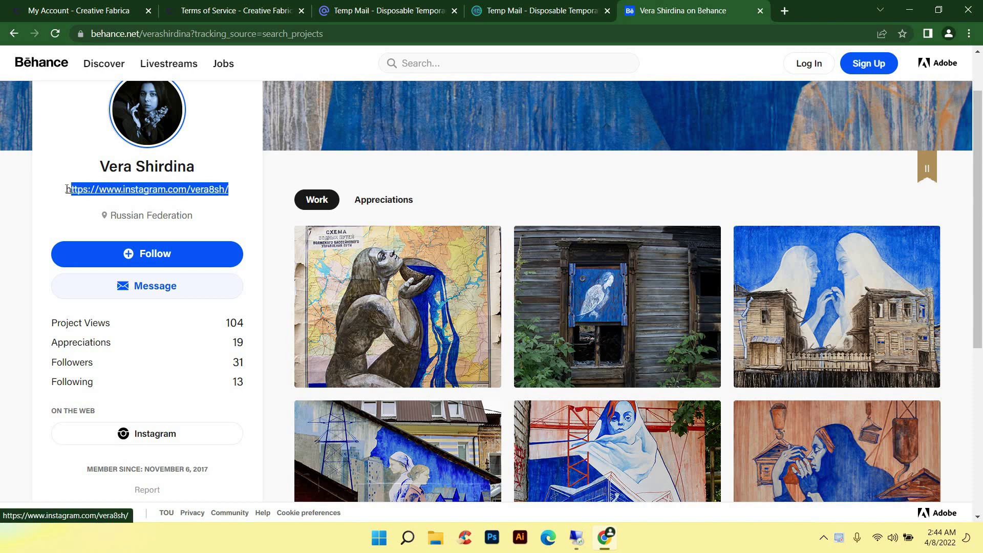
click(237, 189)
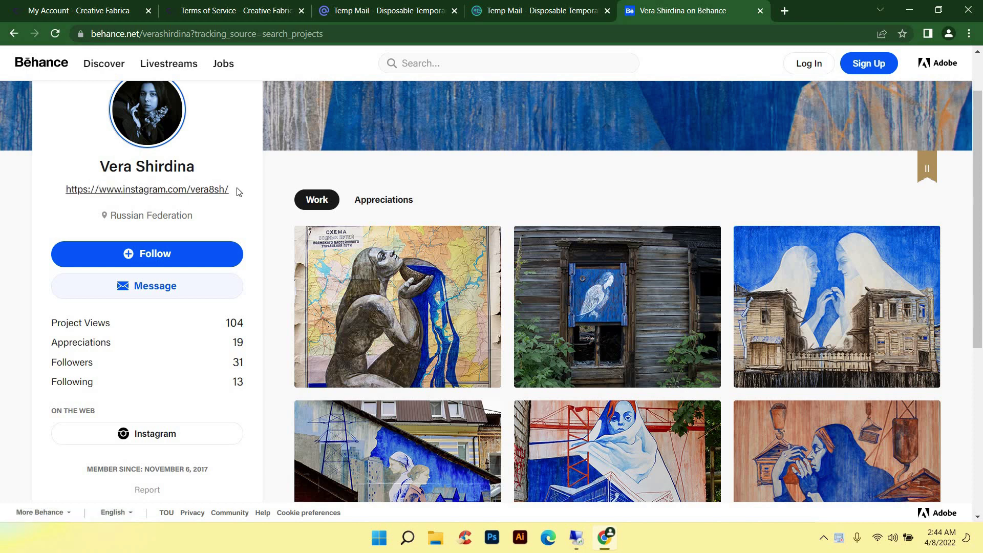
scroll(367, 133, down, 5)
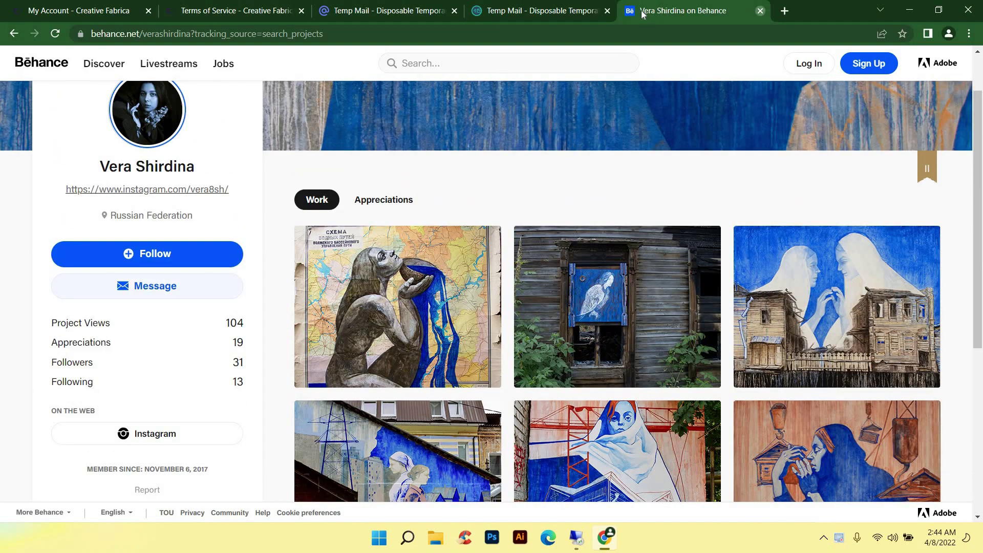
key(ctrl+w)
- Switch back past the Terms of Service tab to My Account and review the $0.00 affiliate earnings and account ID
key(ctrl+shift+Tab)
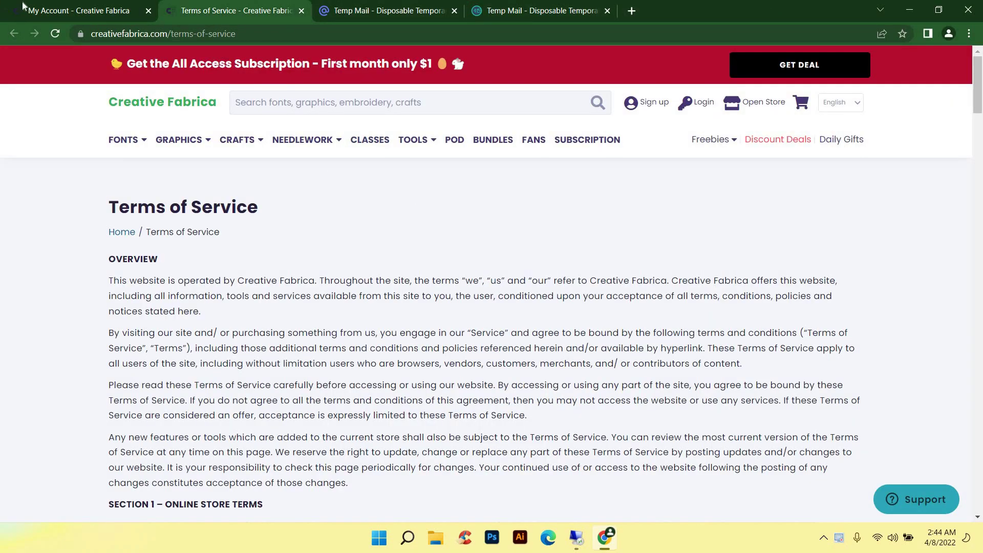
key(ctrl+shift+Tab)
scroll(686, 256, up, 3)
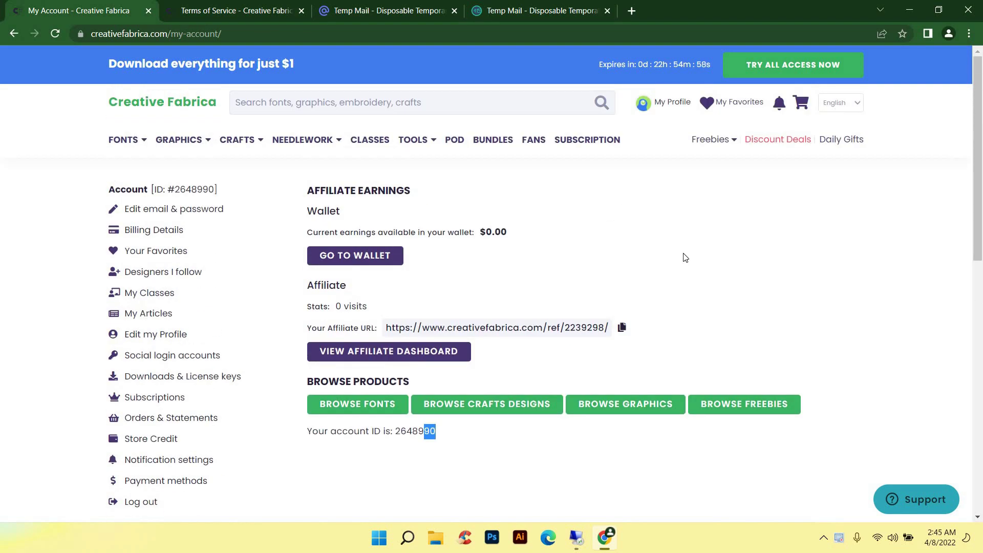
scroll(353, 233, down, 3)
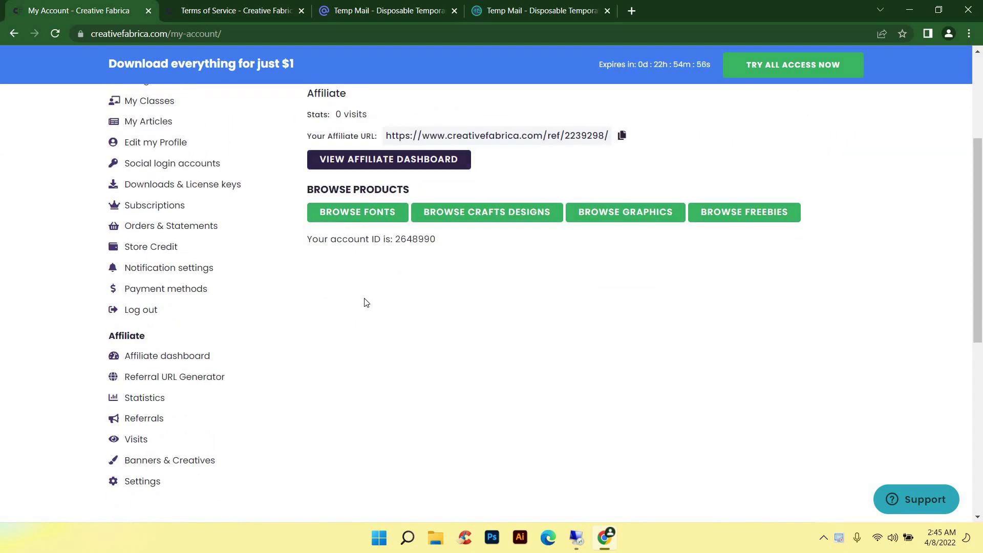
scroll(395, 463, up, 3)
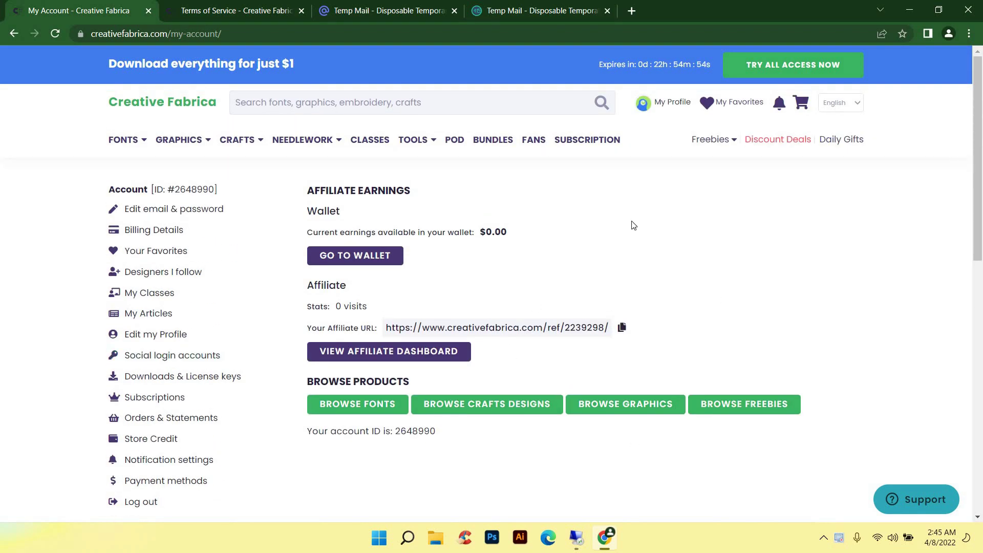